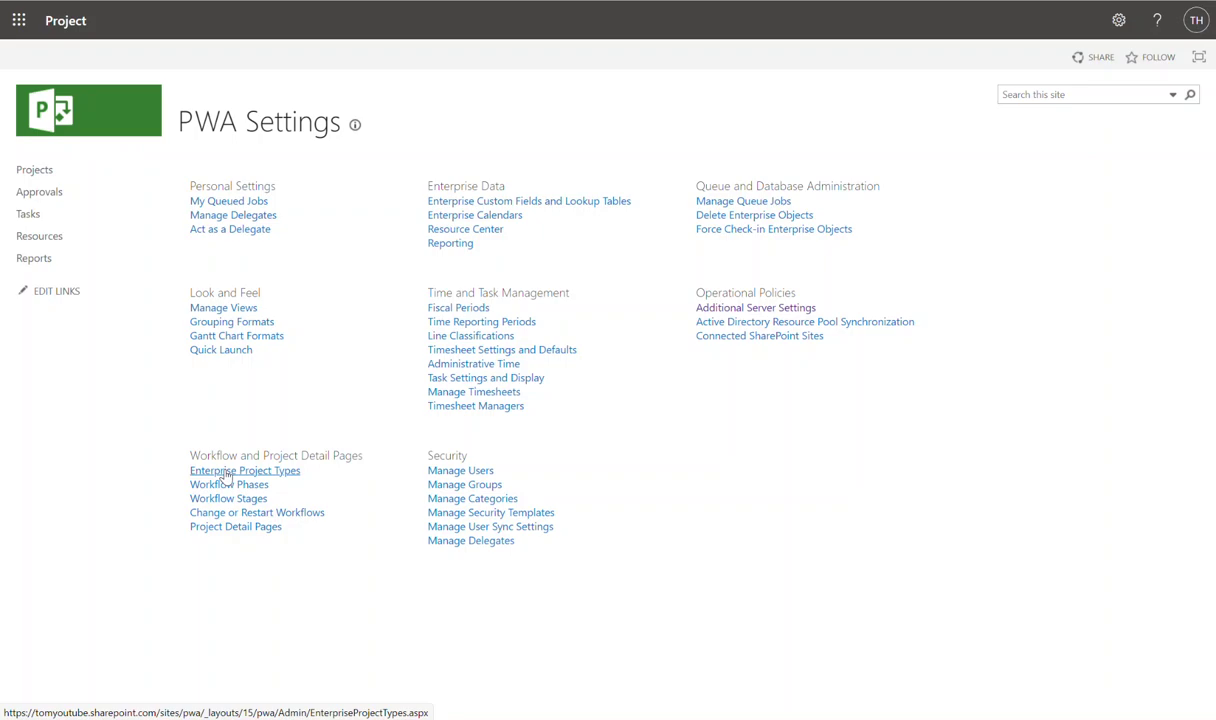
- Start a new enterprise project type and name it "HR Project"
click(225, 474)
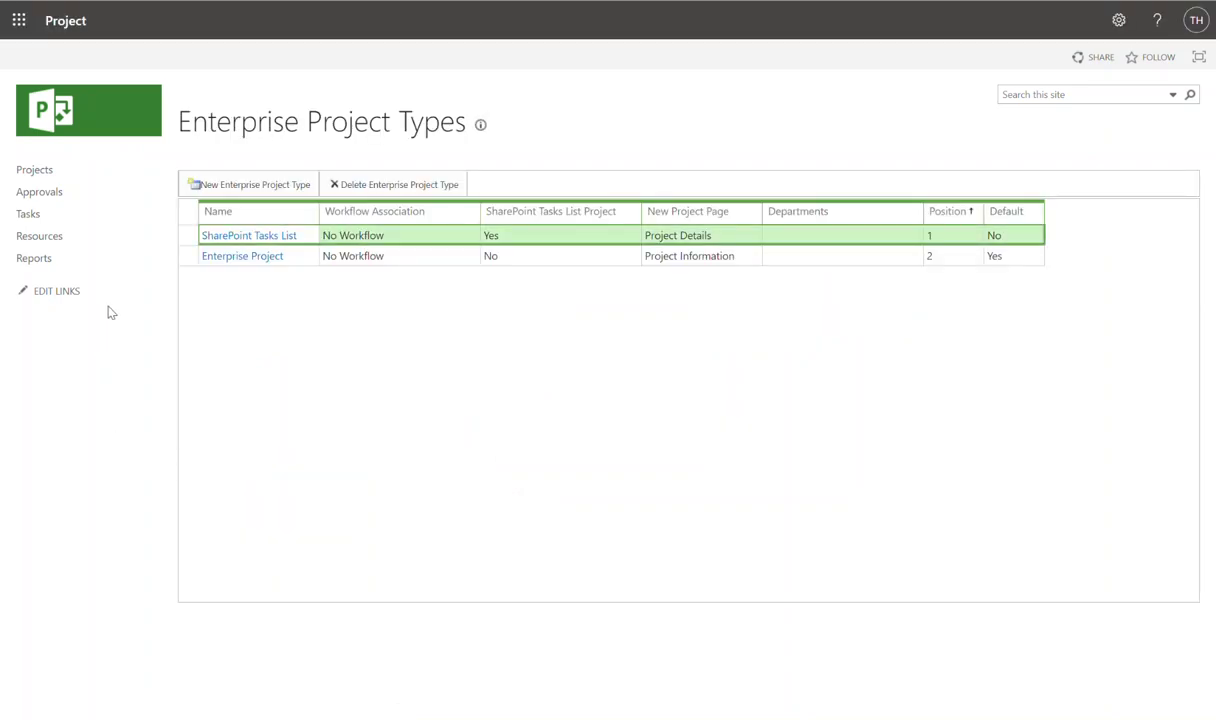
click(252, 190)
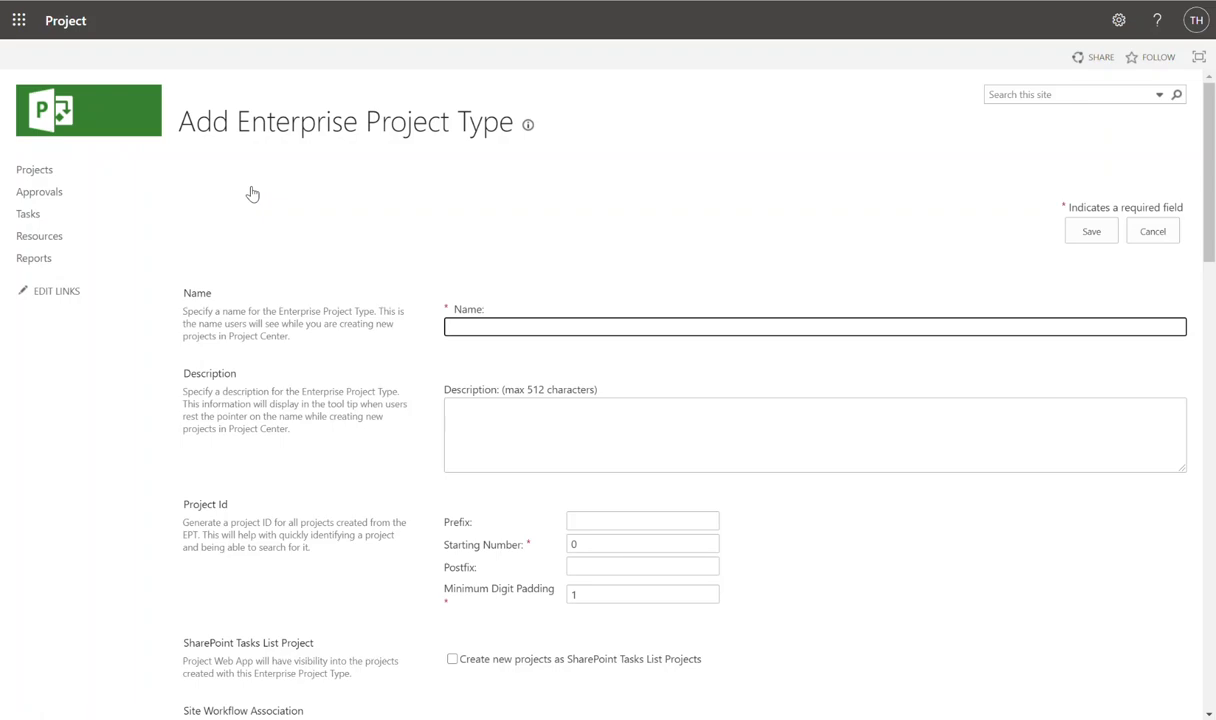
scroll(437, 217, down, 2)
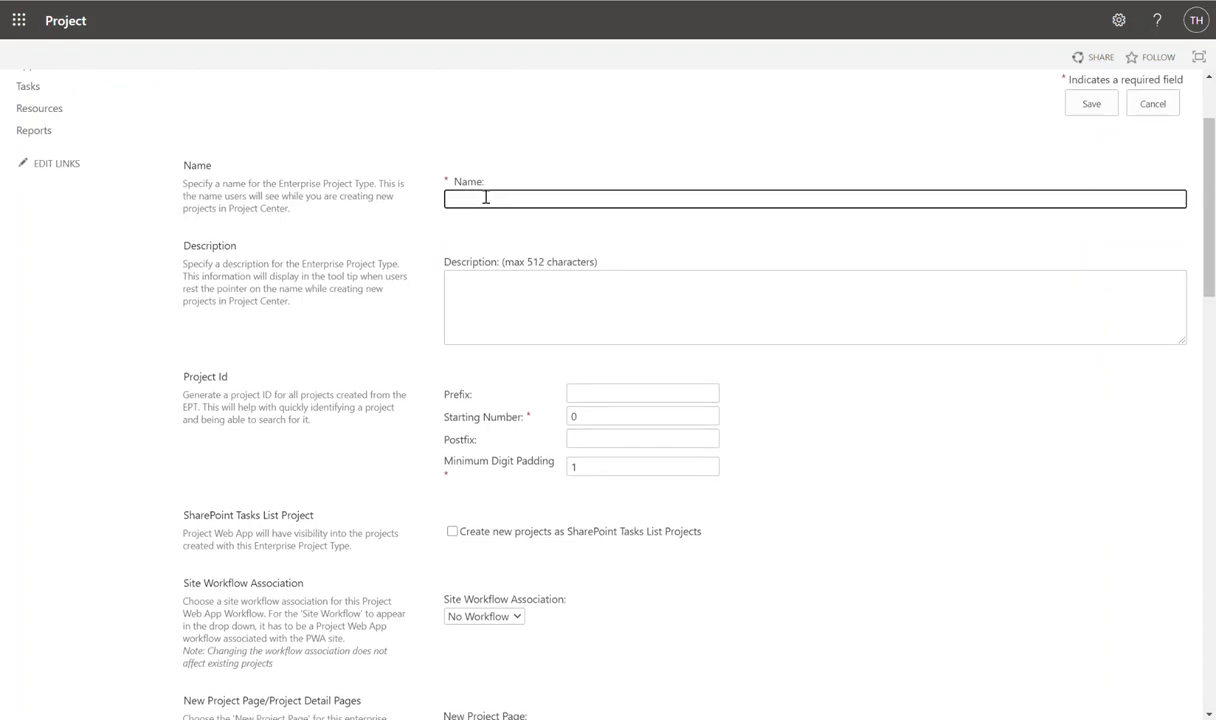
text(HR Project)
- Enter the description "This will be used for HR related projects" for the project type
scroll(650, 311, down, 1)
click(633, 283)
text(This w)
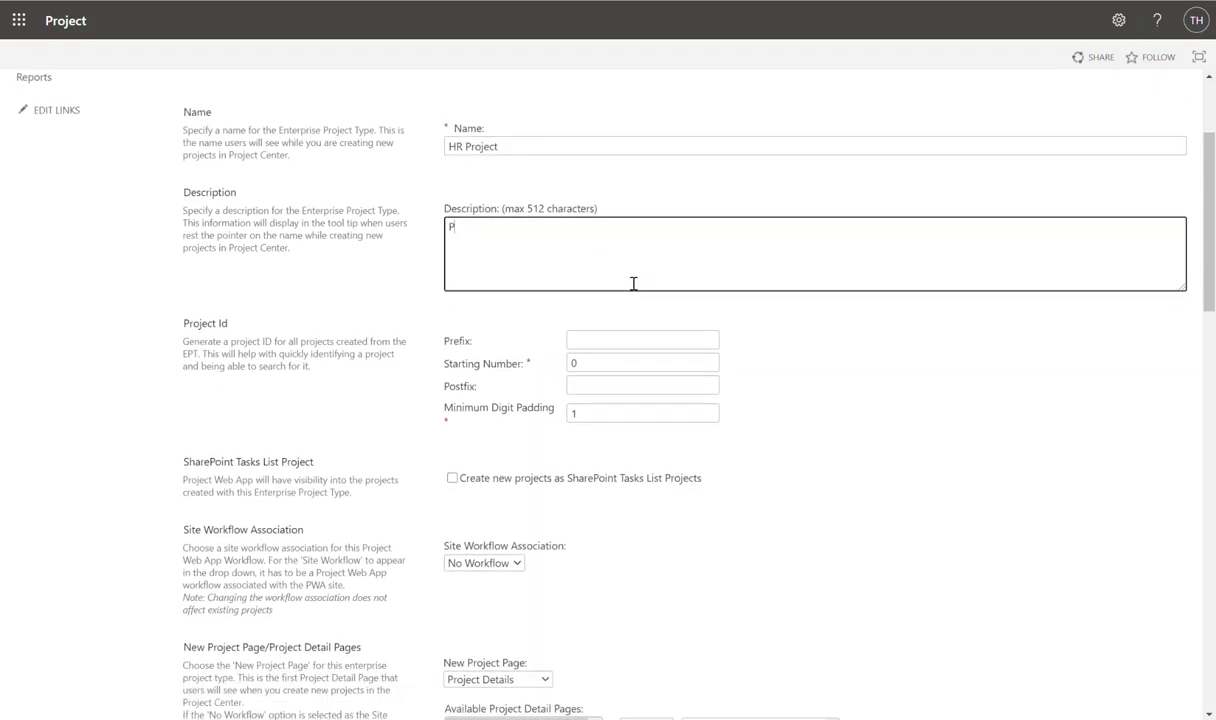
text(ill be used for HR Related Pro)
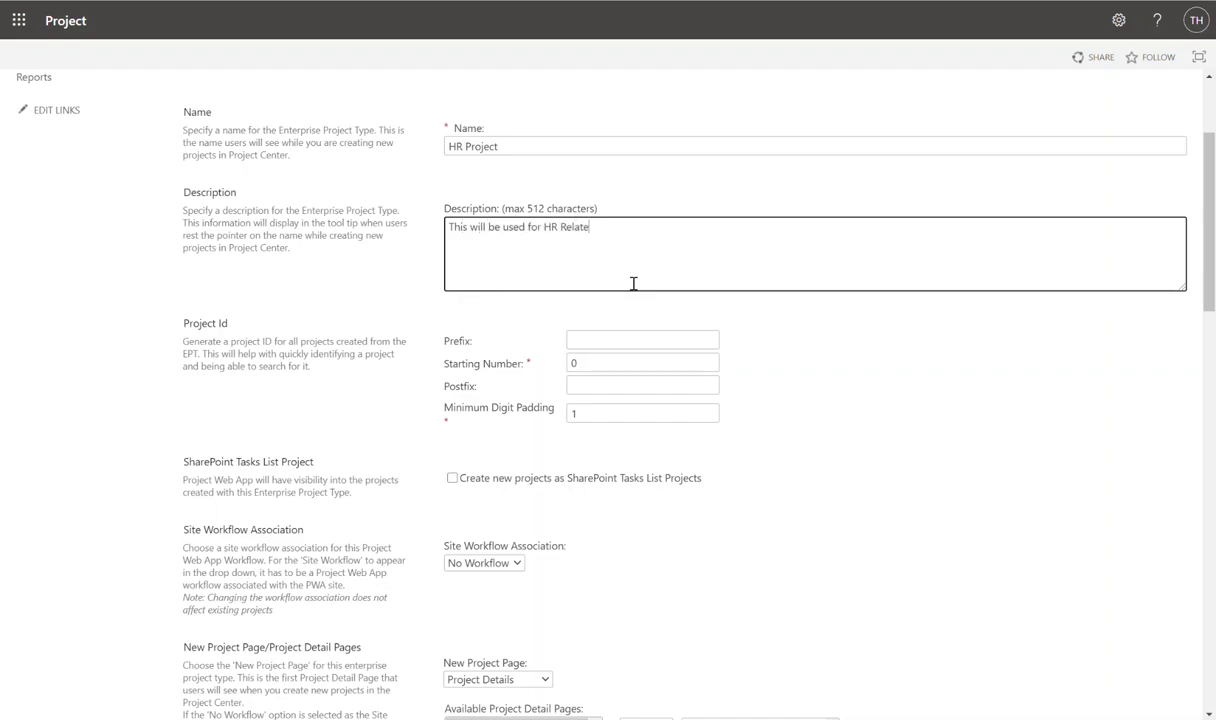
key(BackSpace)
key(BackSpace)
key(BackSpace)
key(BackSpace)
key(BackSpace)
key(BackSpace)
key(BackSpace)
key(BackSpace)
key(BackSpace)
key(BackSpace)
key(BackSpace)
text(related projects)
- Set the project ID prefix to HR and the starting number to 1
click(609, 341)
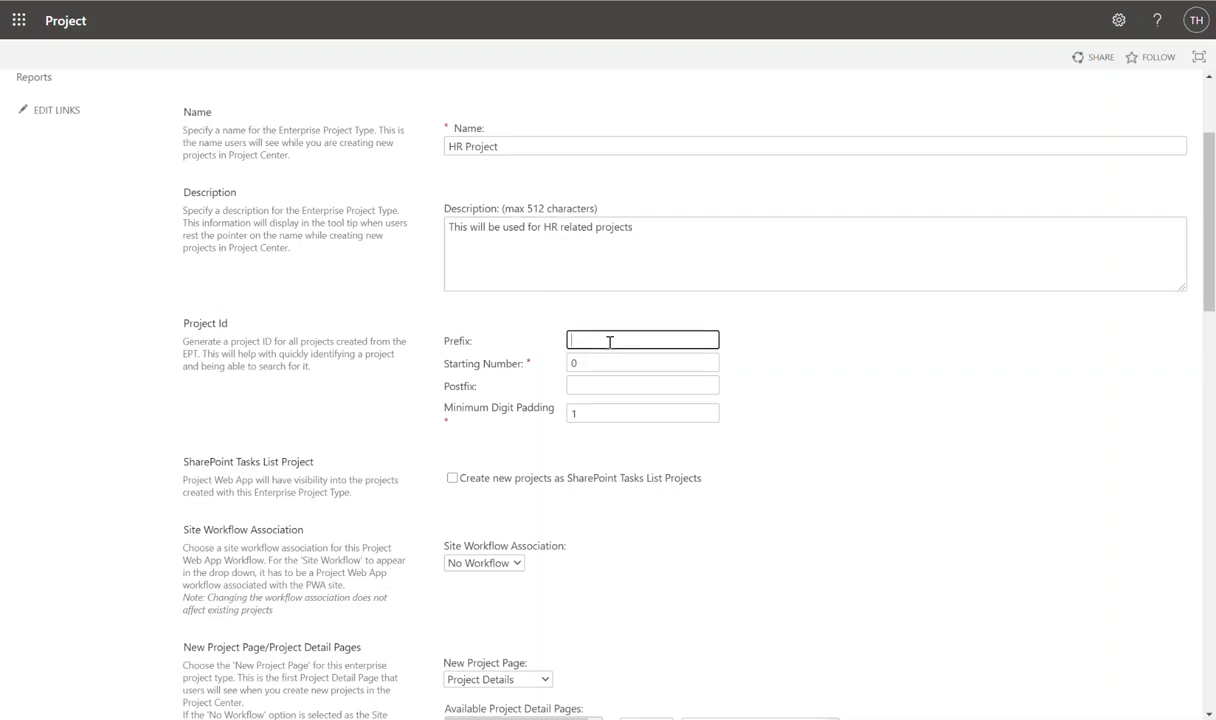
text(HR)
click(602, 363)
key(BackSpace)
text(1)
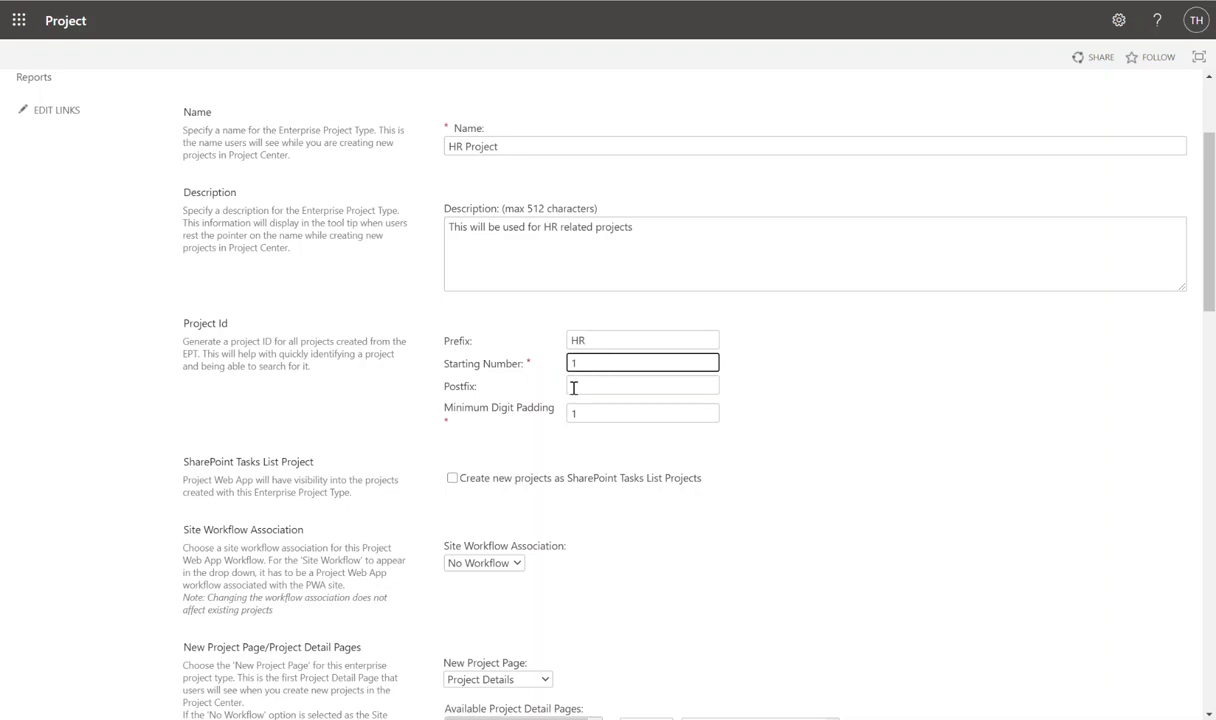
- Add the Project Details and Schedule pages to the project type's selected project detail pages
scroll(548, 434, down, 1)
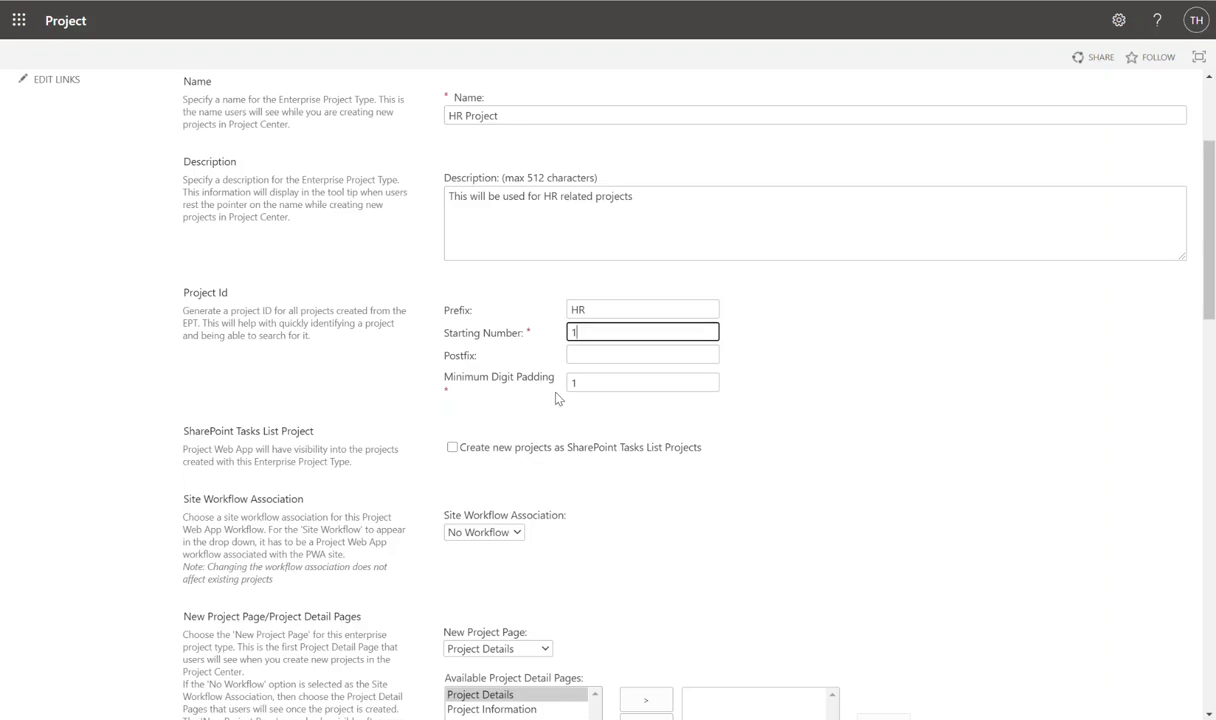
scroll(622, 508, down, 1)
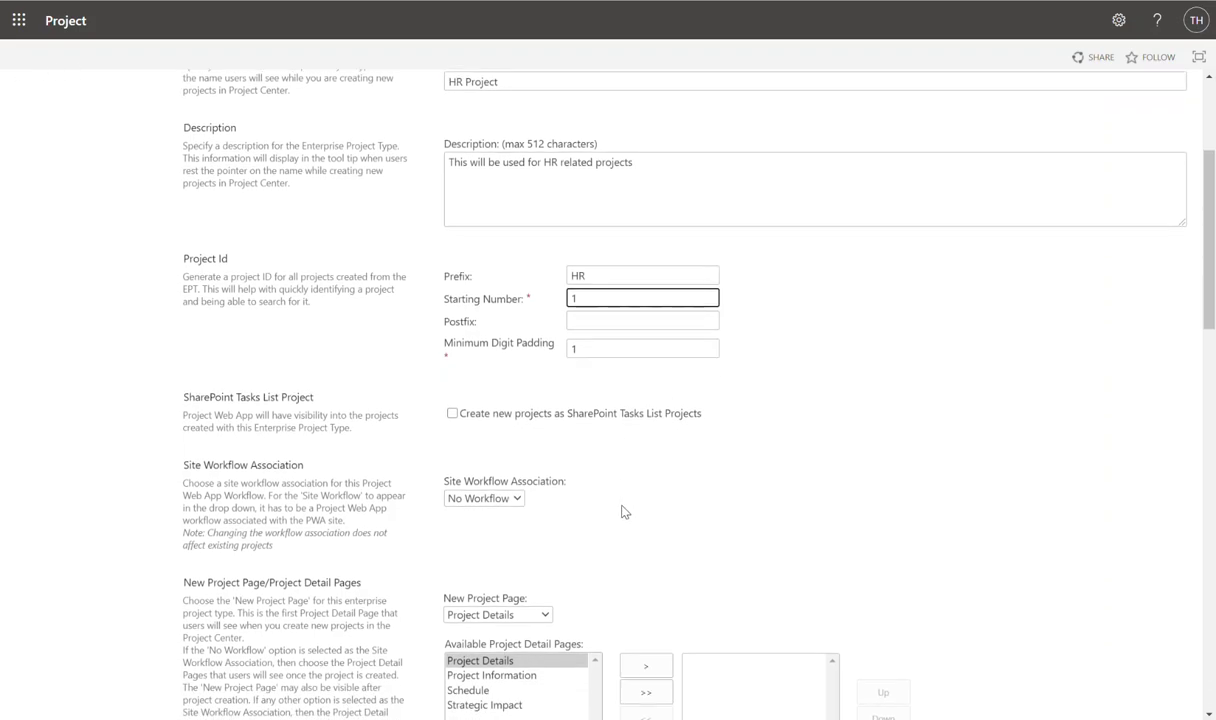
scroll(621, 511, down, 3)
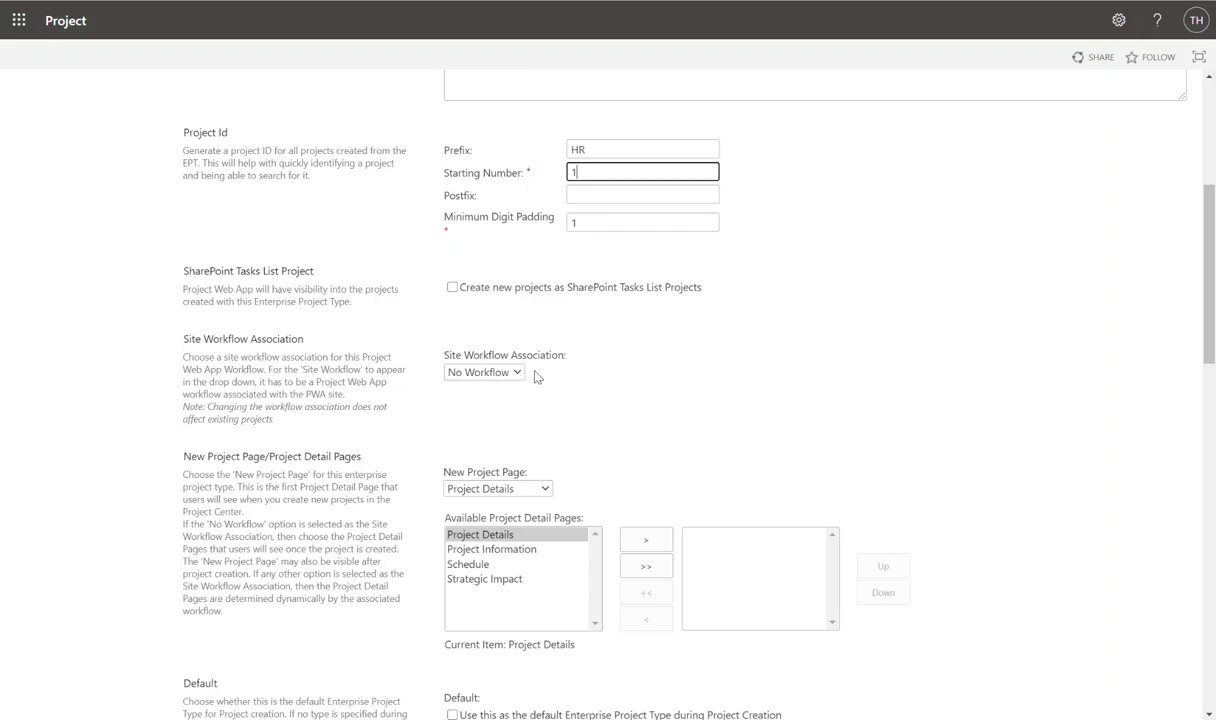
scroll(605, 394, down, 2)
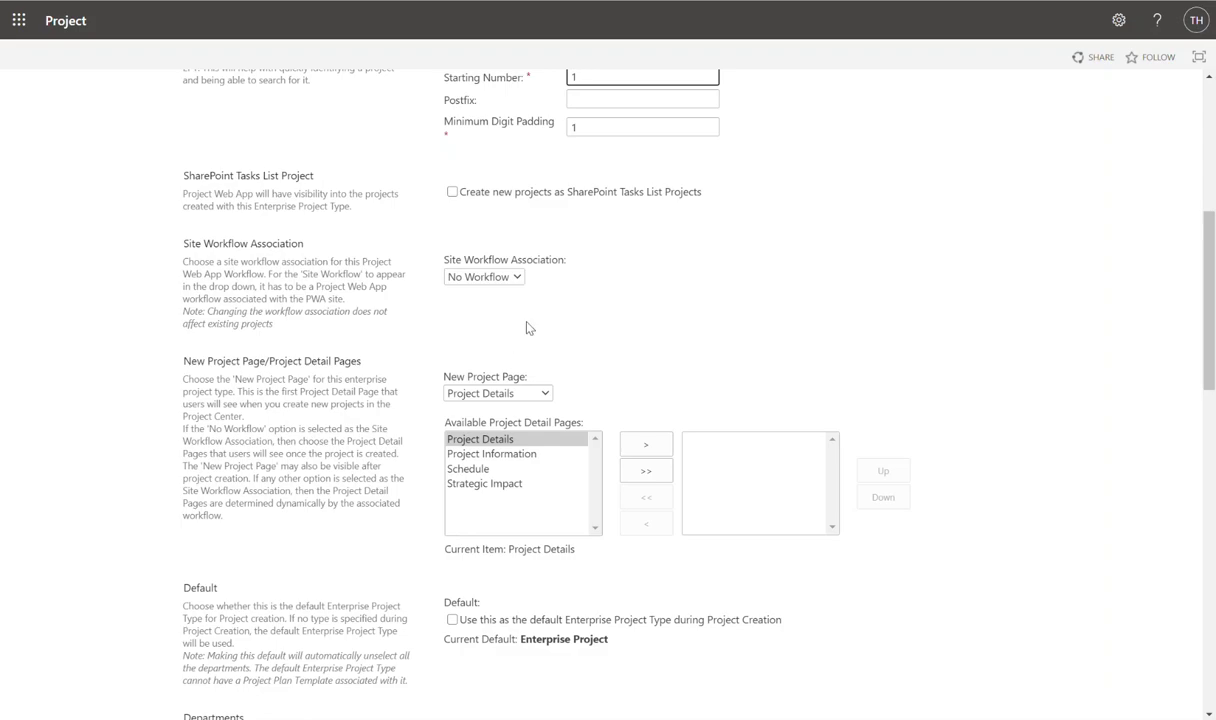
scroll(567, 335, down, 2)
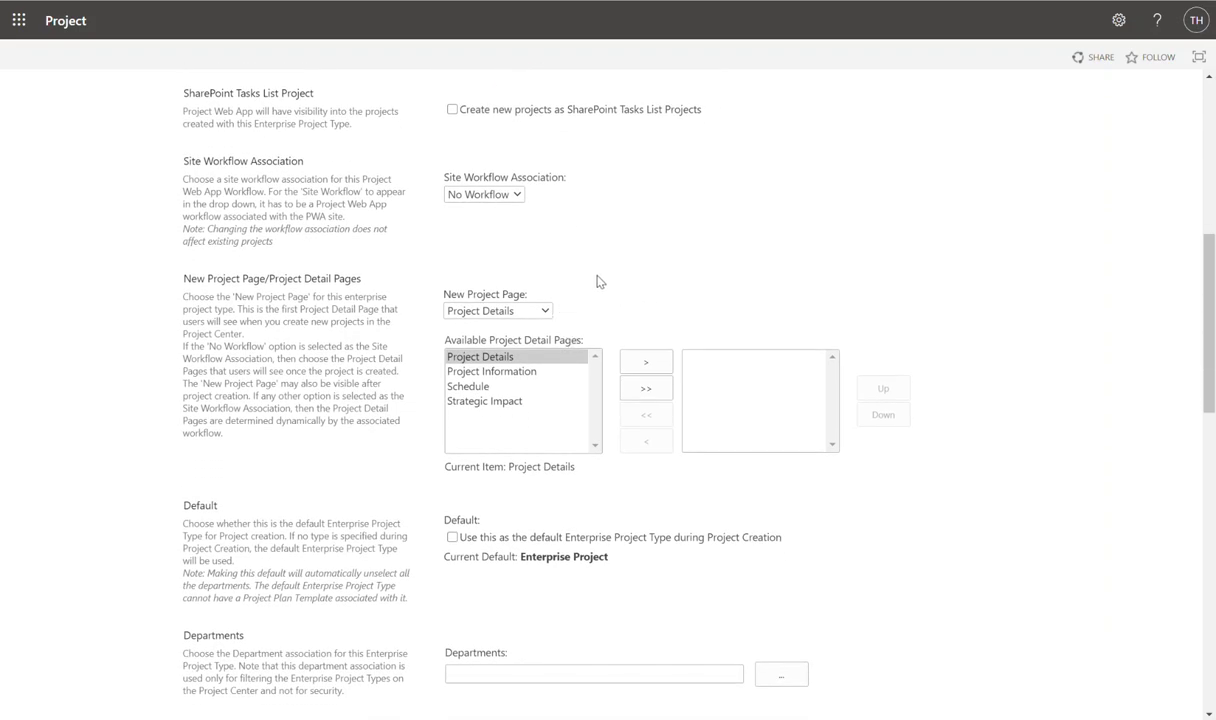
scroll(598, 281, down, 1)
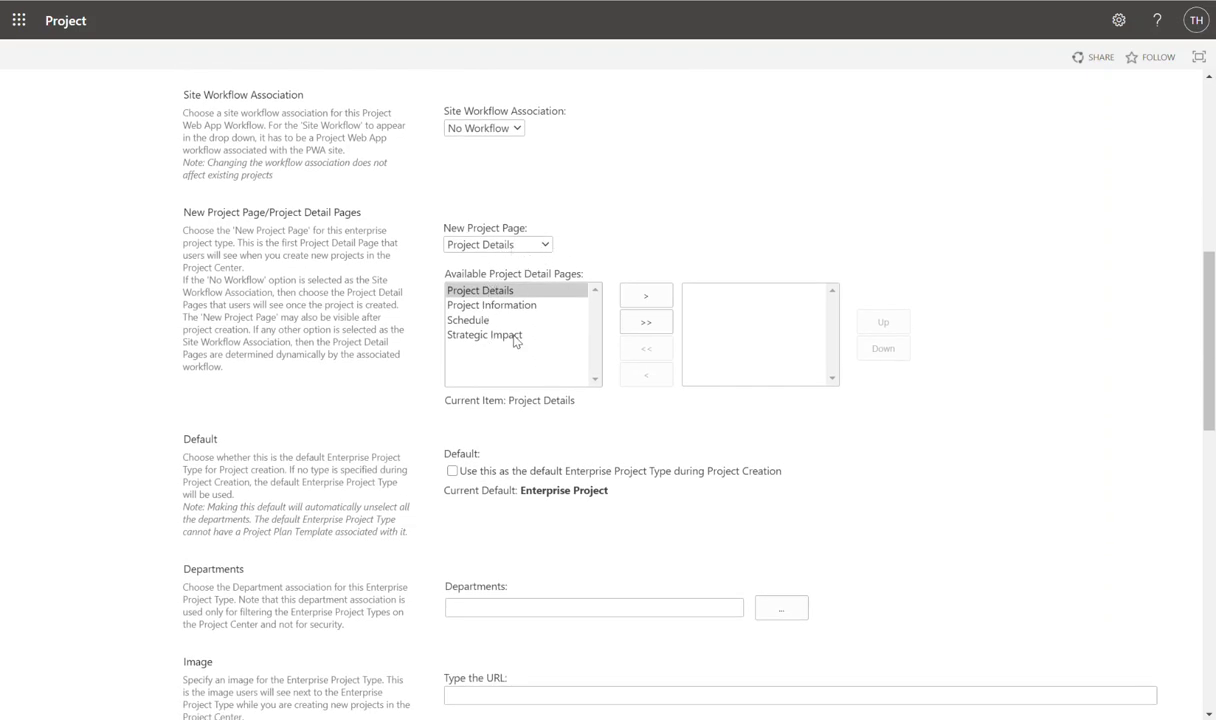
click(646, 295)
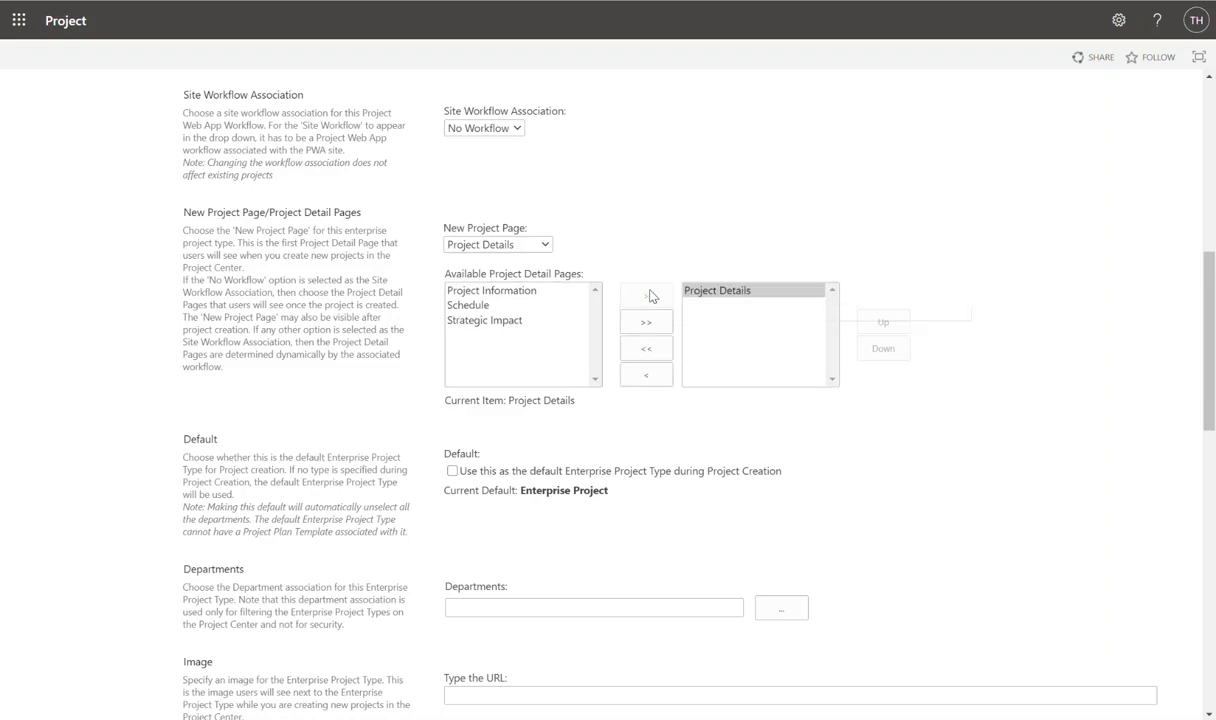
click(537, 294)
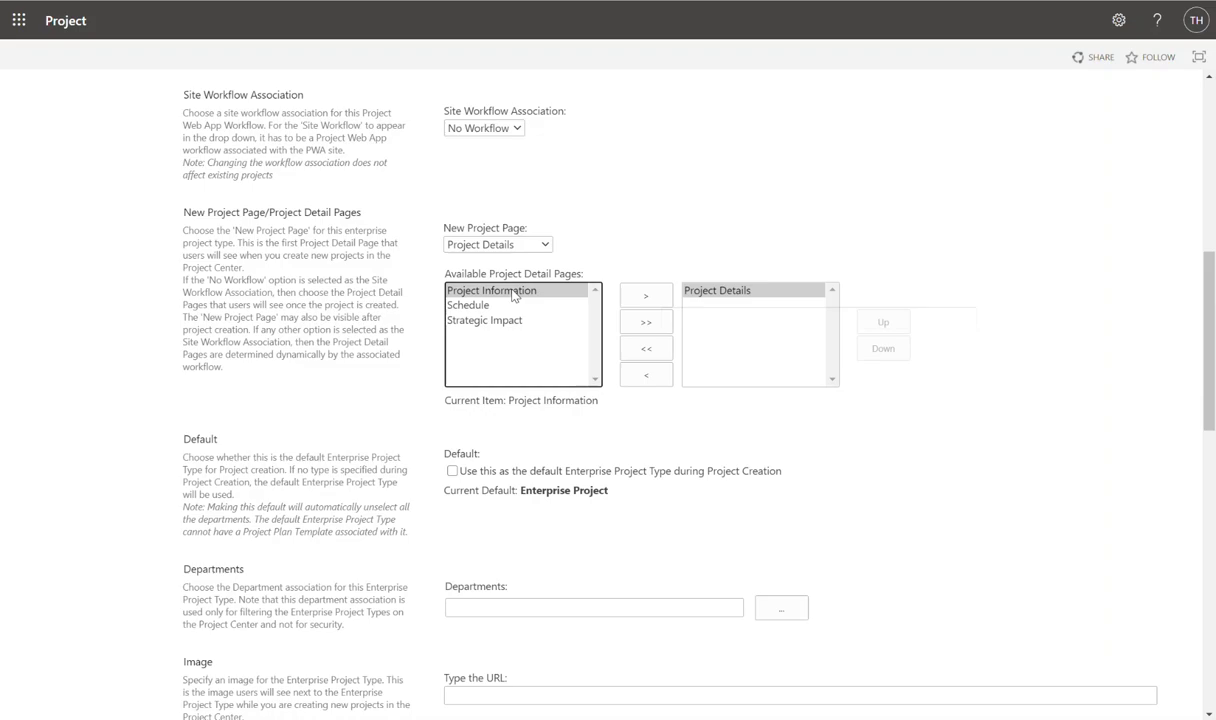
click(529, 307)
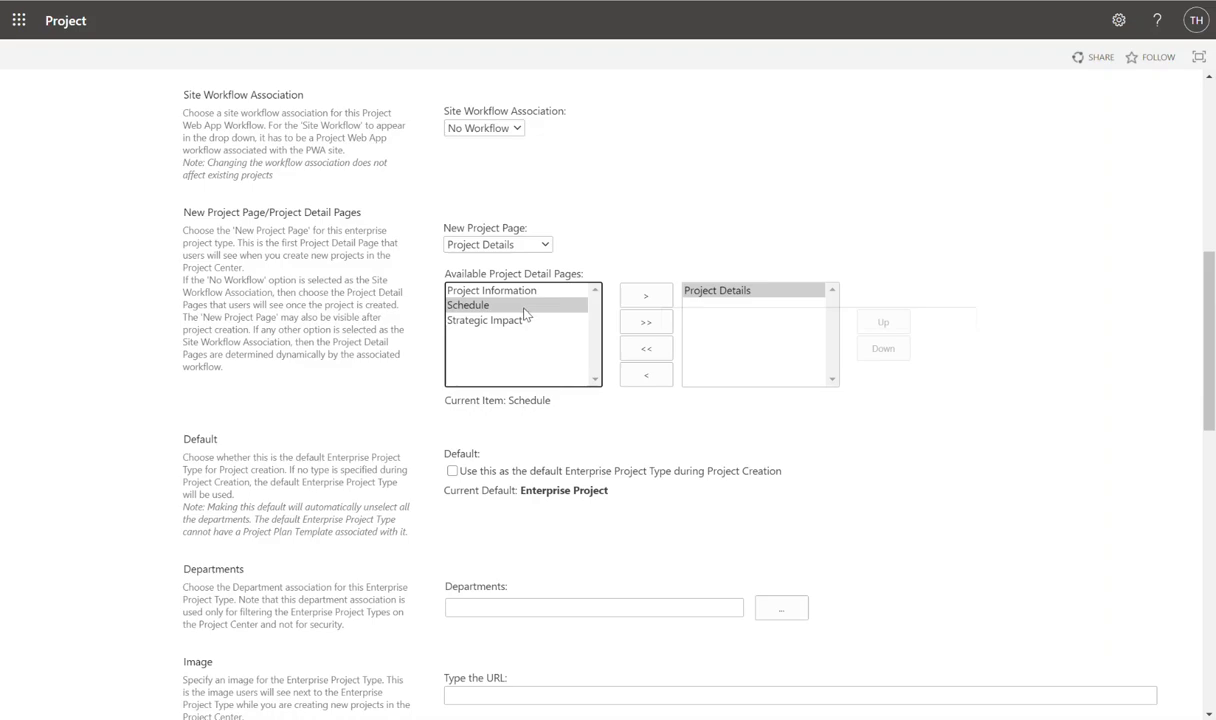
click(631, 298)
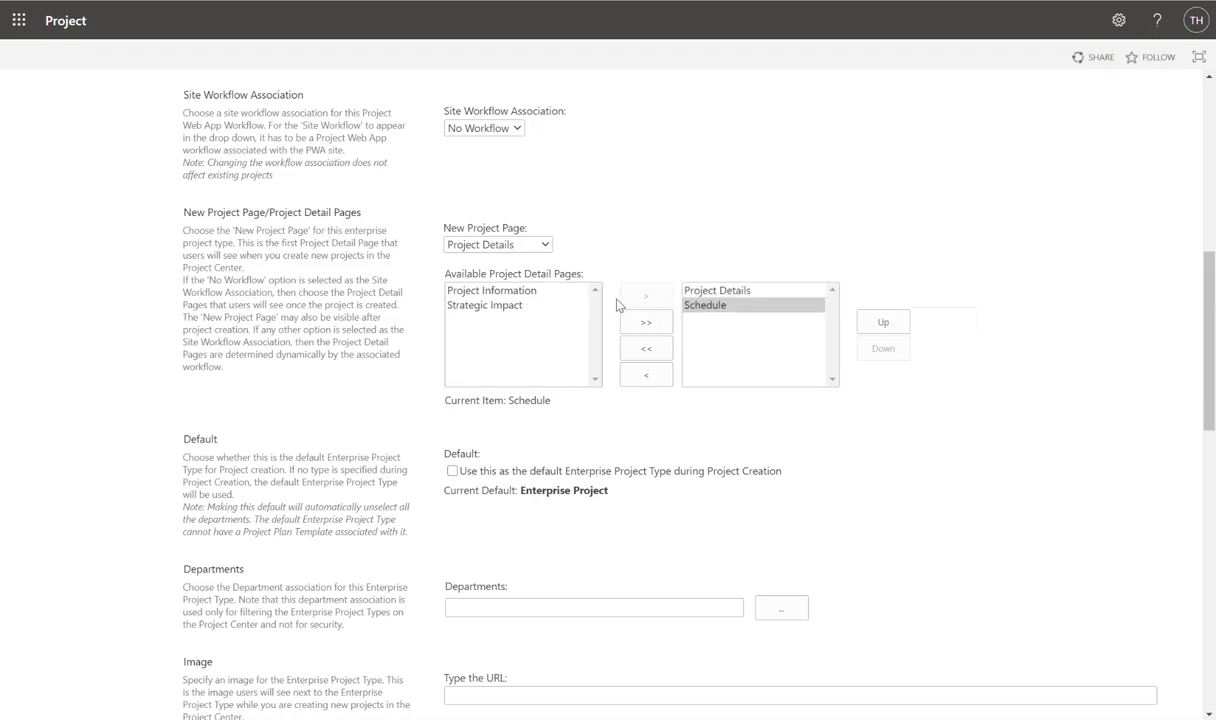
click(545, 312)
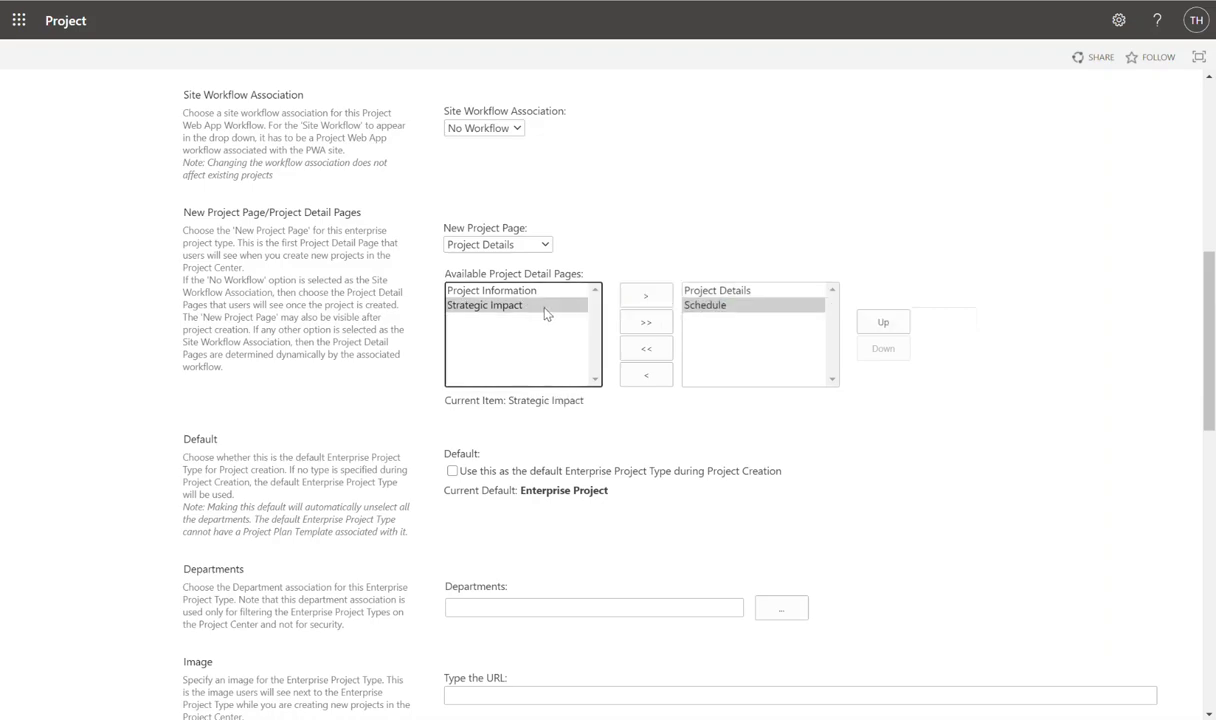
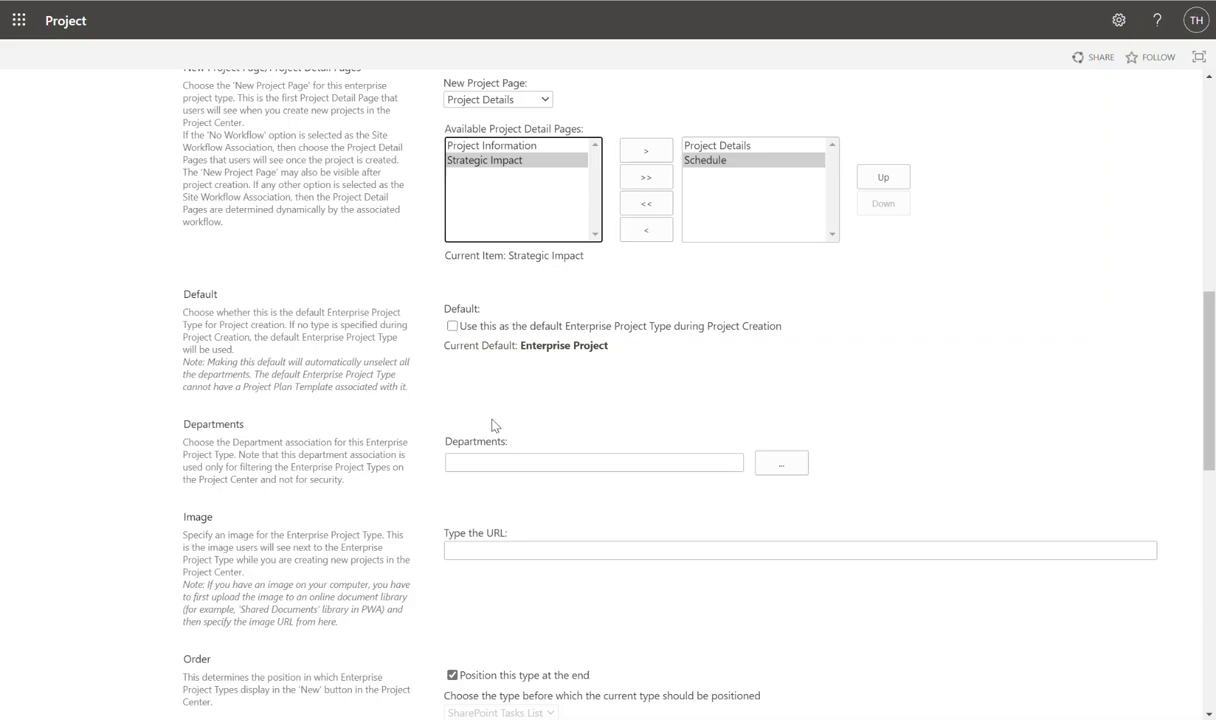
- Try making this the default enterprise project type, examine the Project Plan Template setting, and clear the default option again
scroll(491, 413, down, 4)
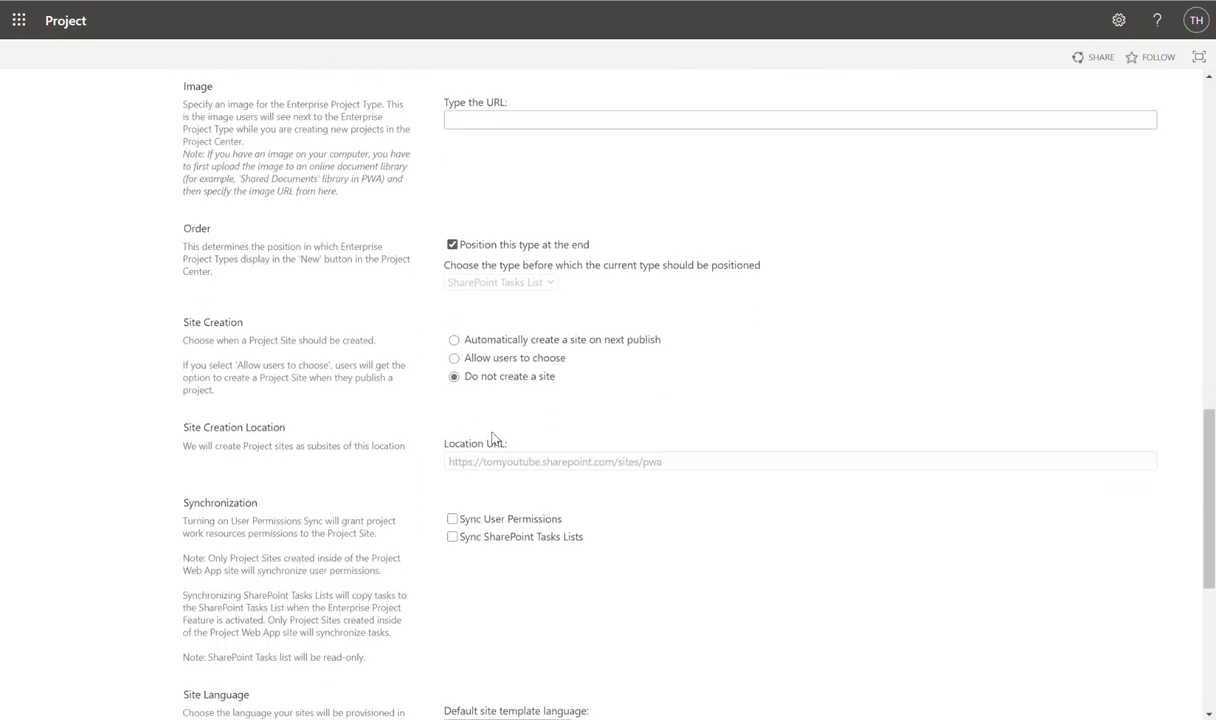
scroll(492, 435, up, 4)
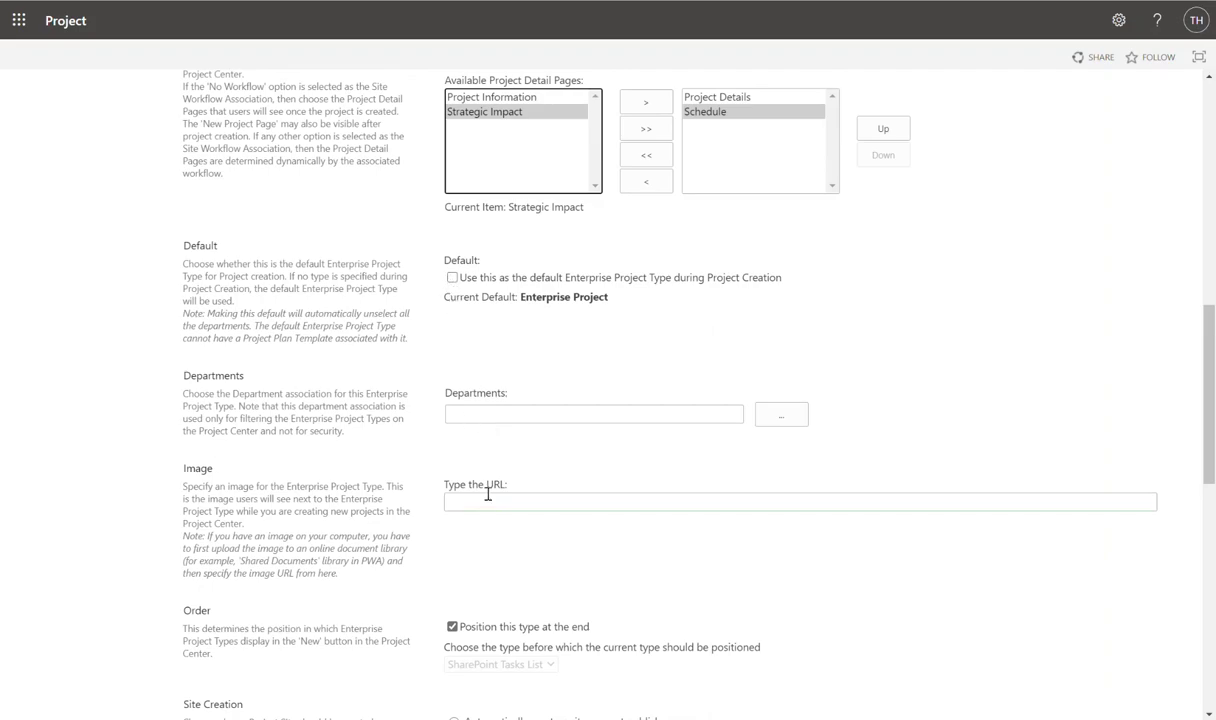
scroll(489, 500, down, 4)
scroll(491, 513, down, 3)
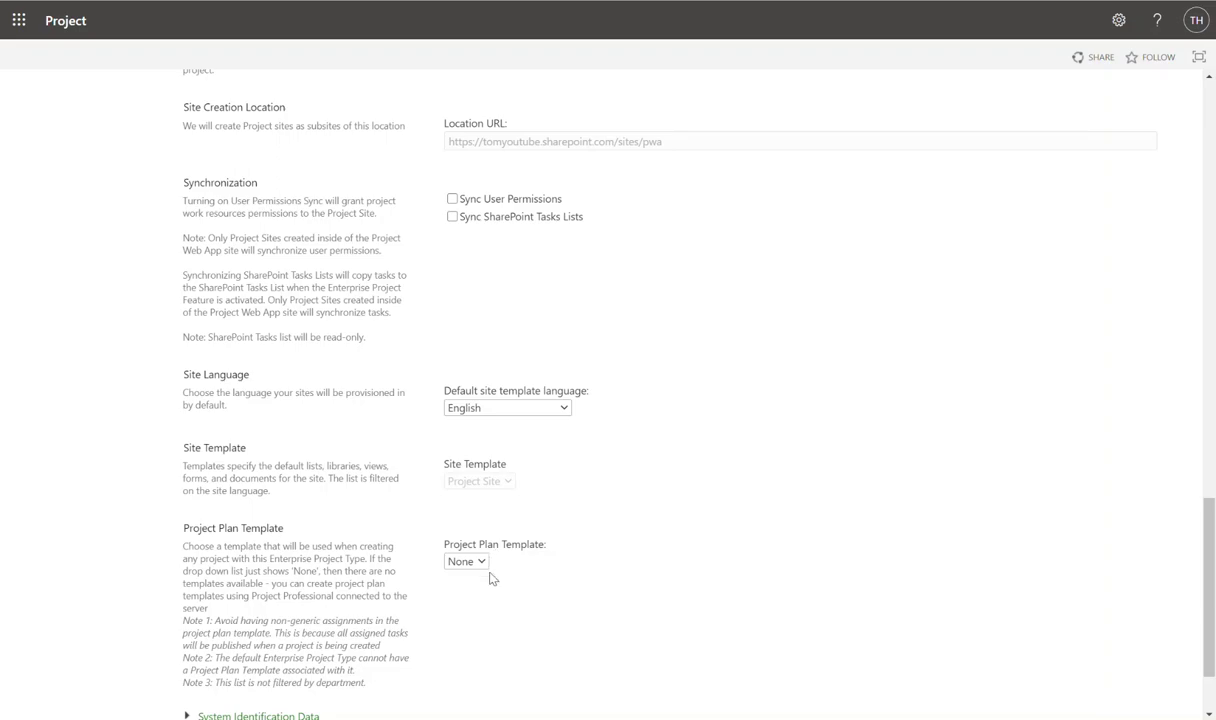
scroll(478, 568, up, 10)
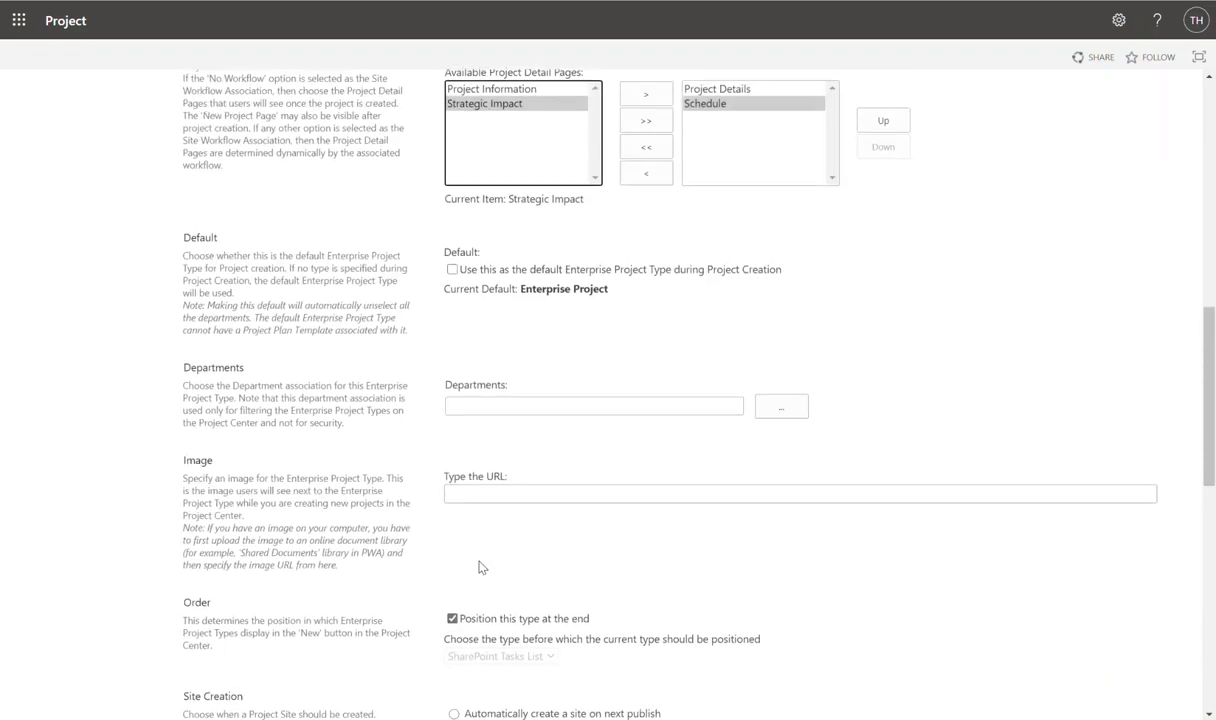
scroll(470, 500, down, 1)
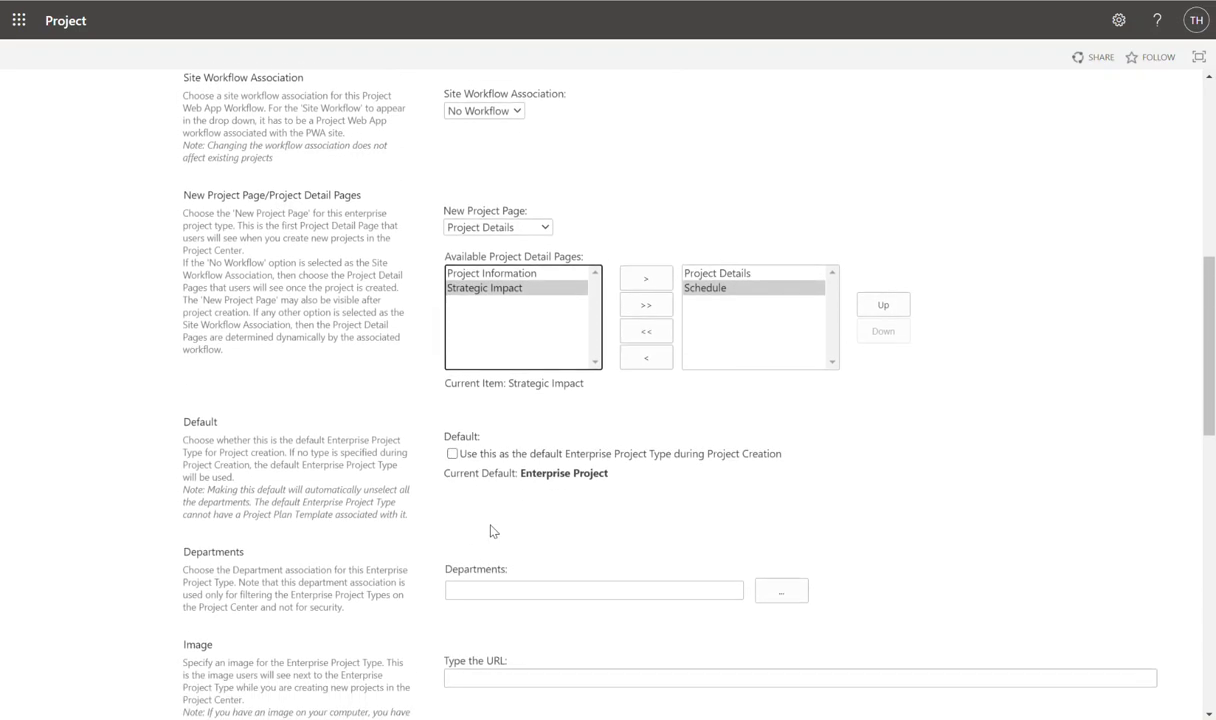
click(452, 450)
scroll(457, 457, down, 1)
scroll(456, 457, down, 10)
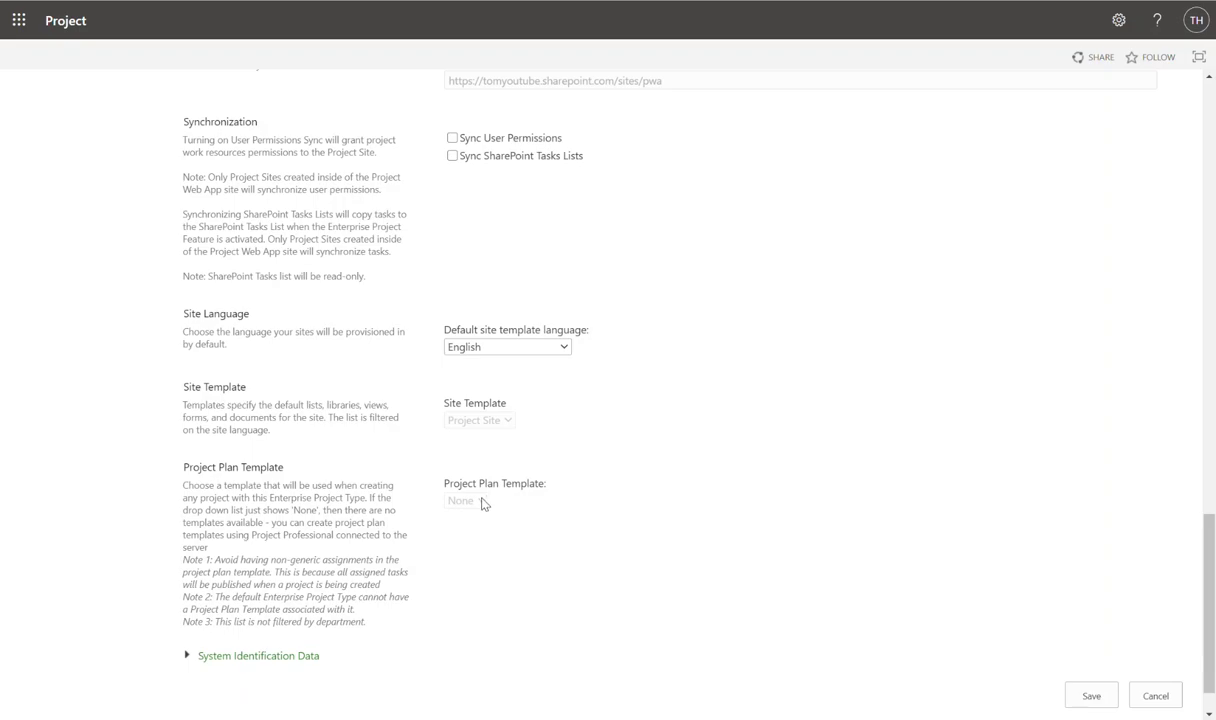
scroll(481, 503, up, 8)
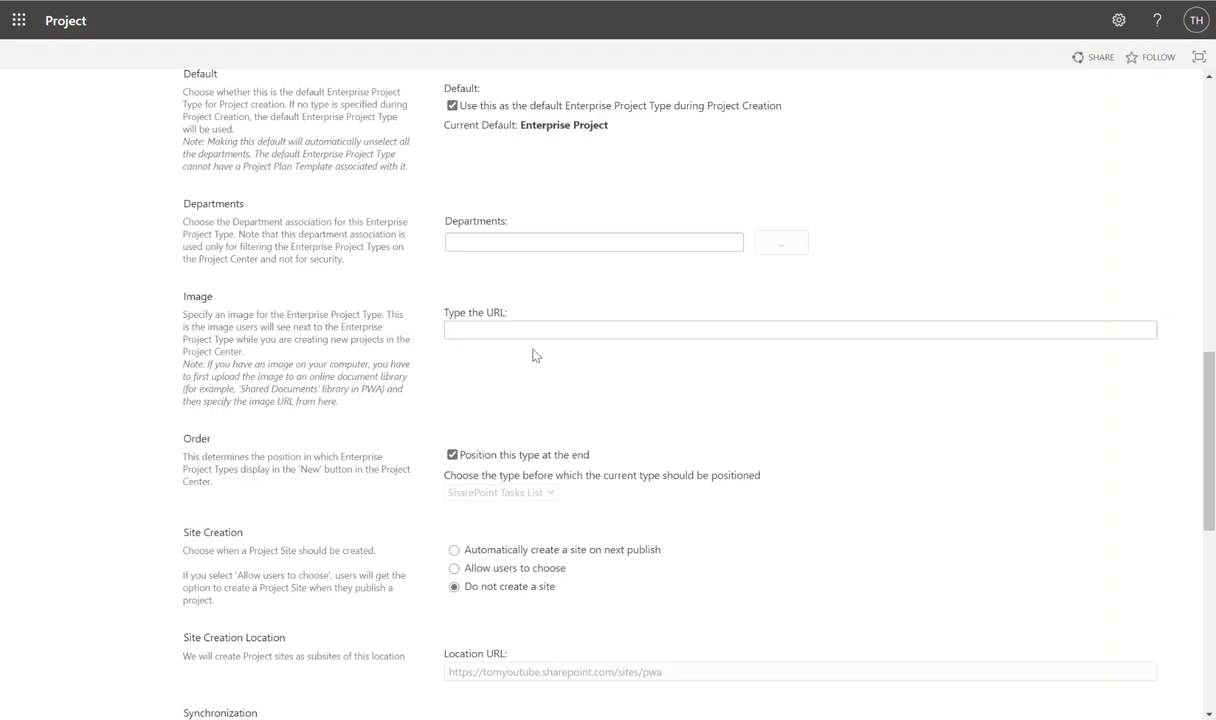
scroll(531, 345, up, 2)
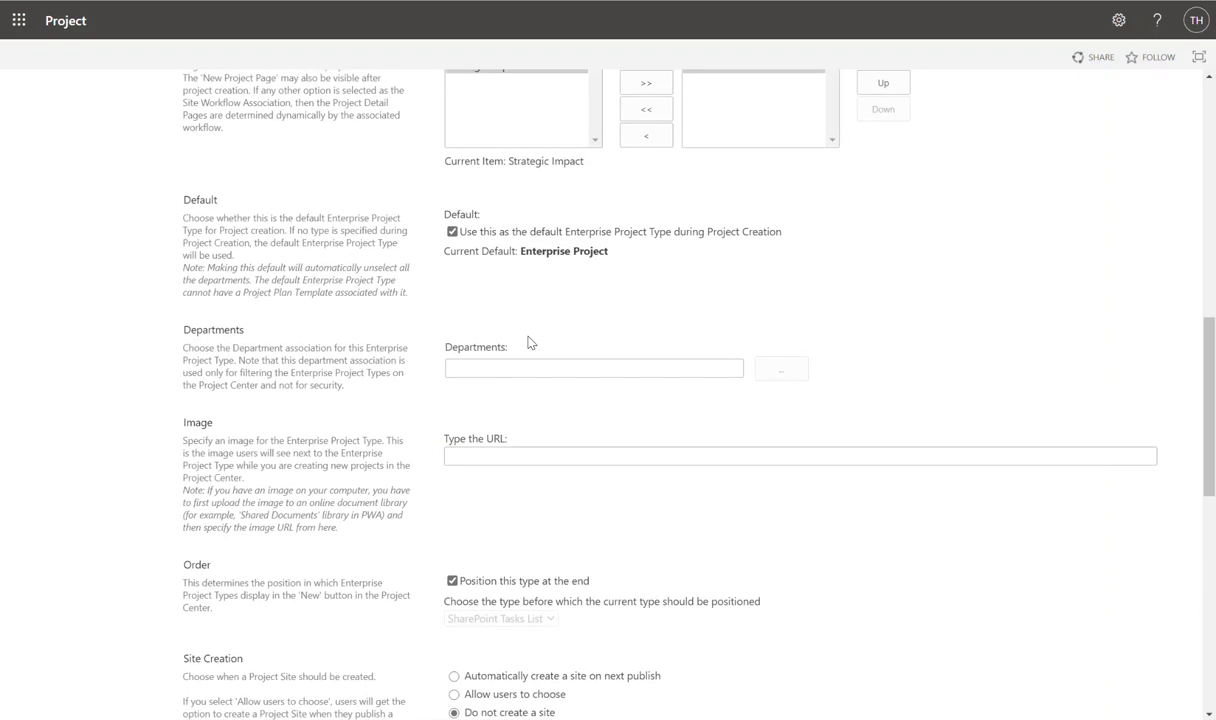
click(452, 231)
- Try the automatic and user-choice site creation options, and set site creation back to "Do not create a site"
scroll(537, 318, down, 1)
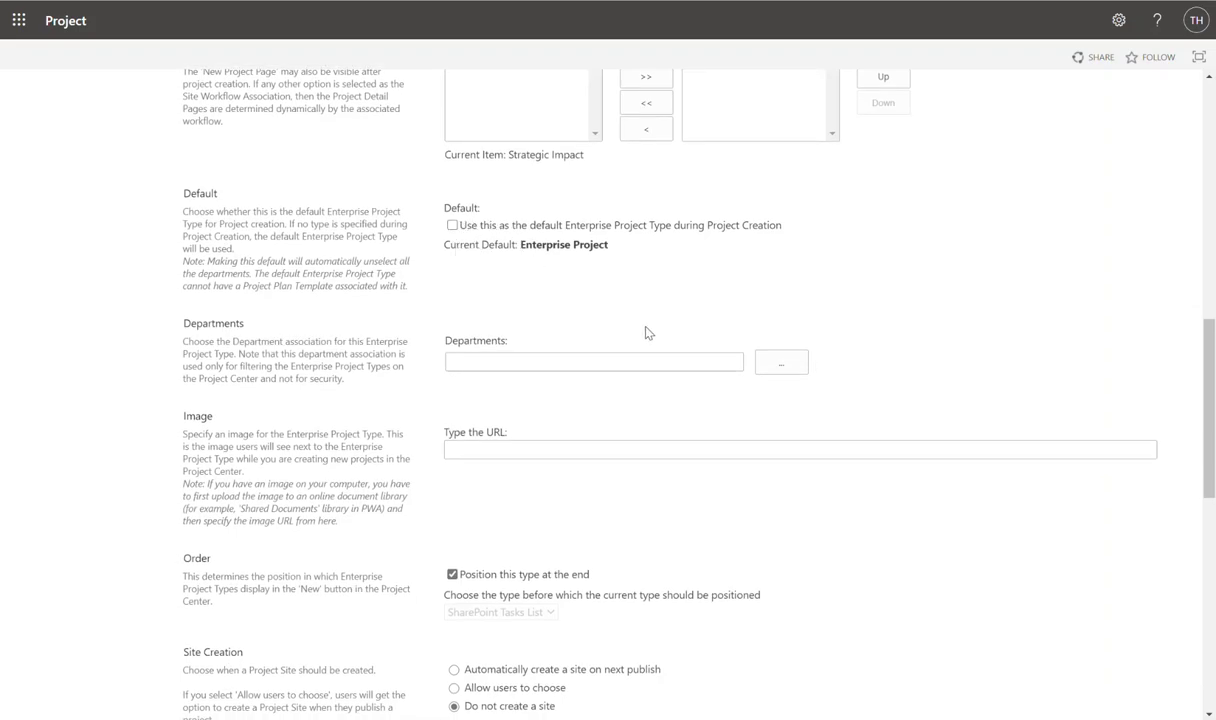
scroll(613, 310, down, 2)
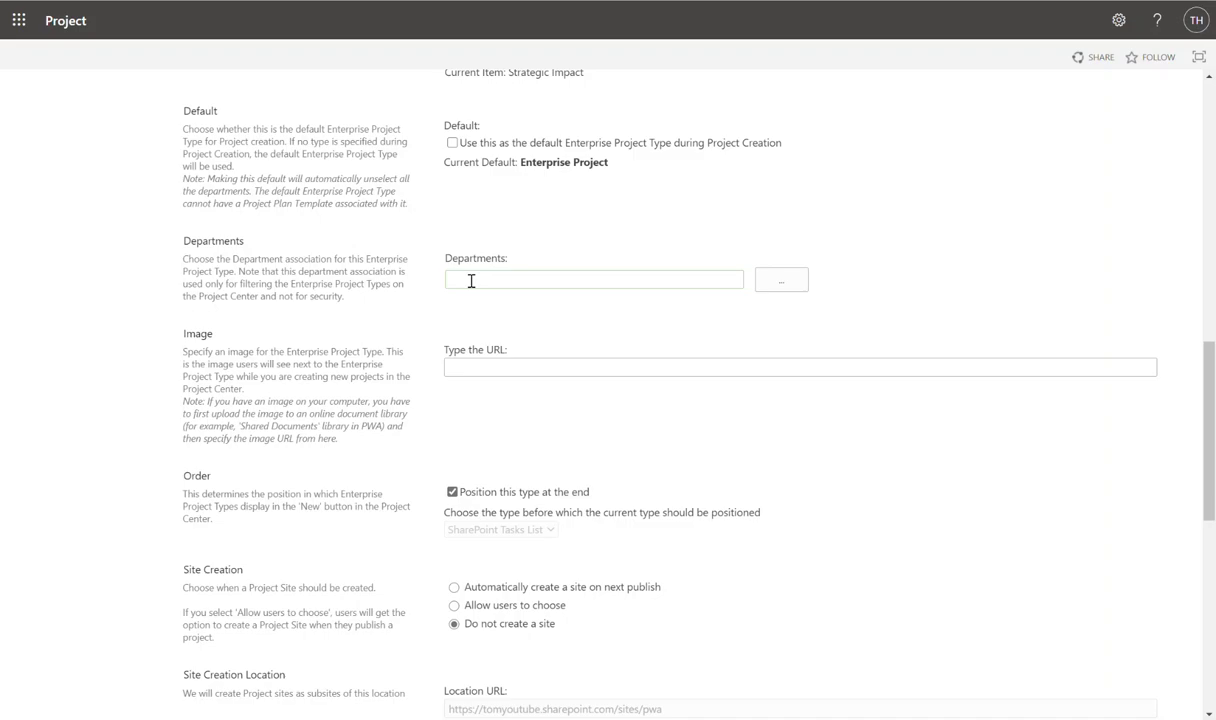
scroll(505, 310, down, 1)
scroll(505, 312, down, 1)
scroll(507, 312, down, 1)
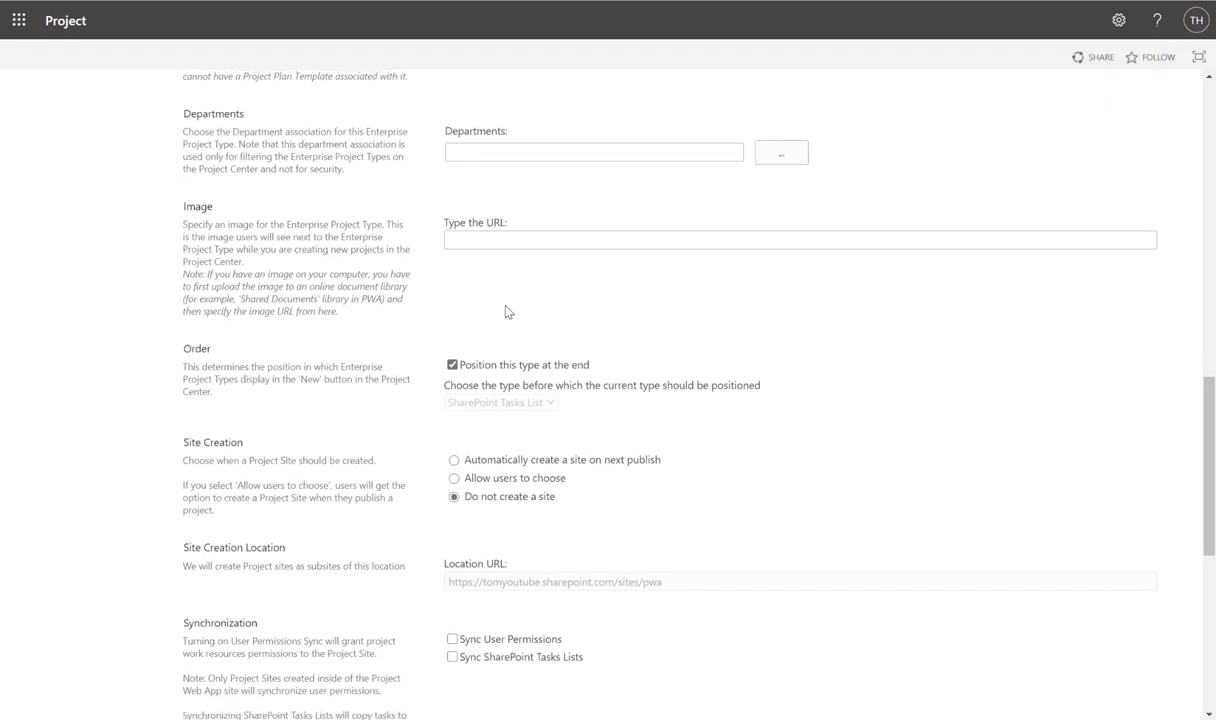
click(482, 230)
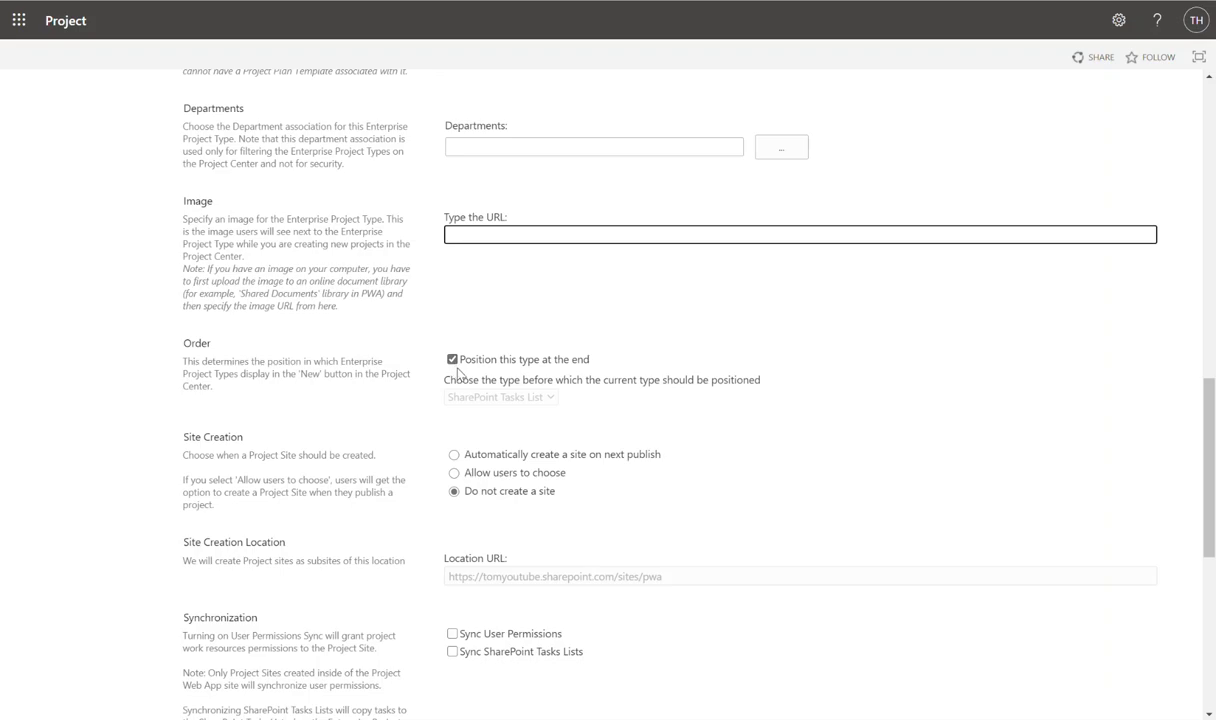
click(454, 455)
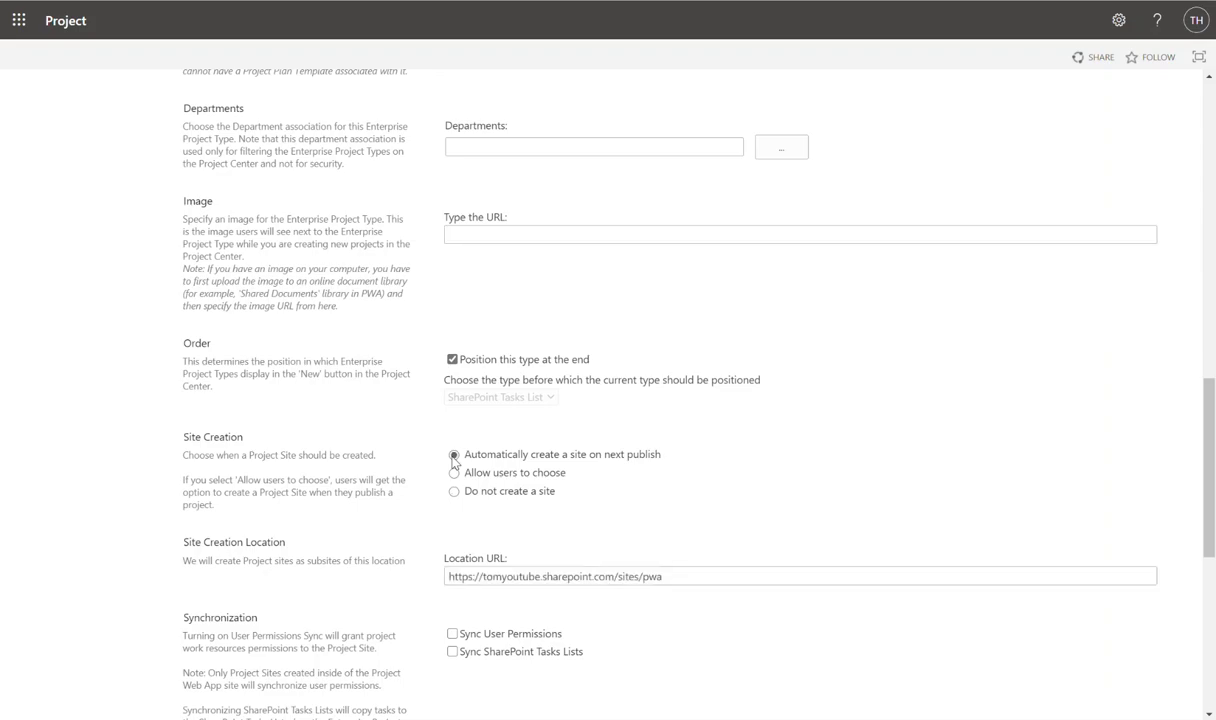
click(455, 473)
click(454, 492)
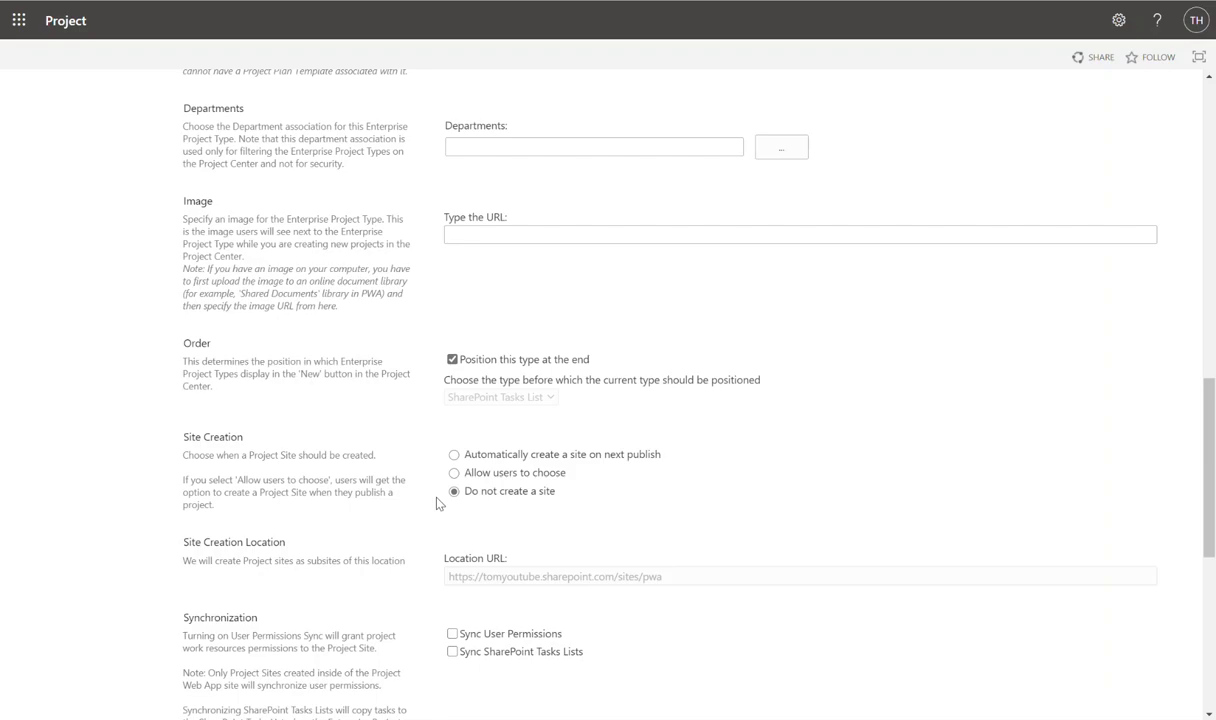
- Turn on Sync User Permissions for the project type's synchronization
scroll(524, 515, down, 3)
scroll(524, 537, down, 1)
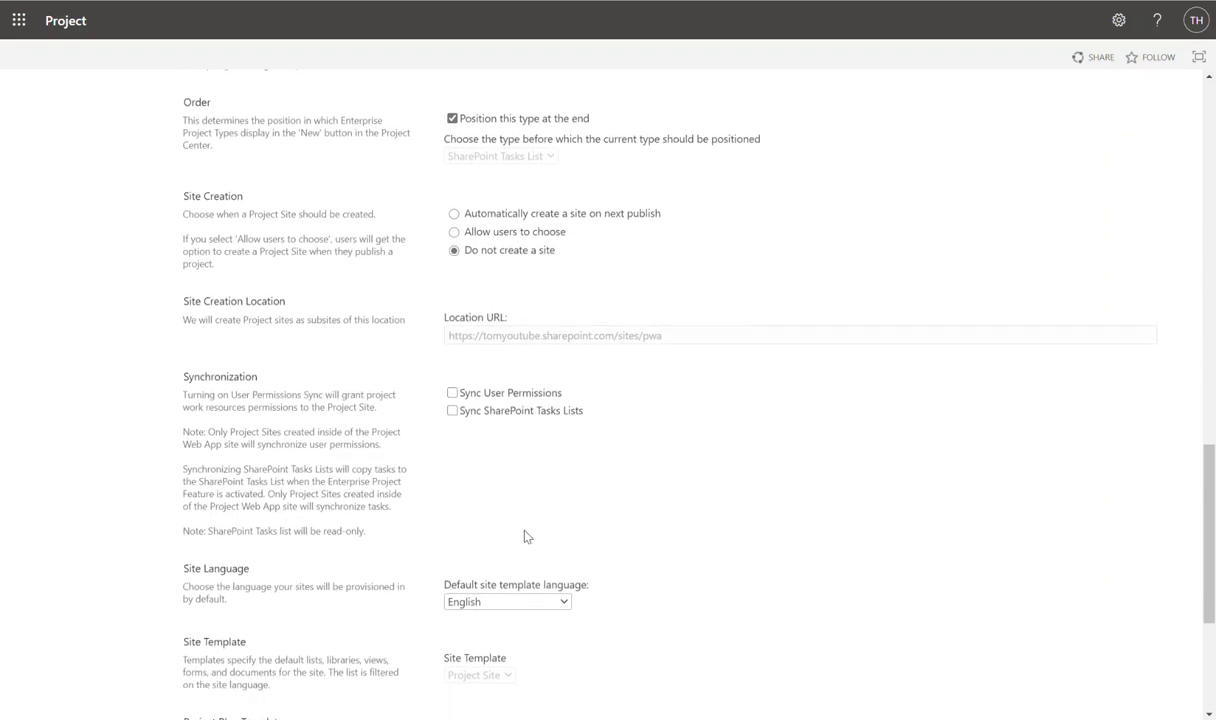
click(452, 379)
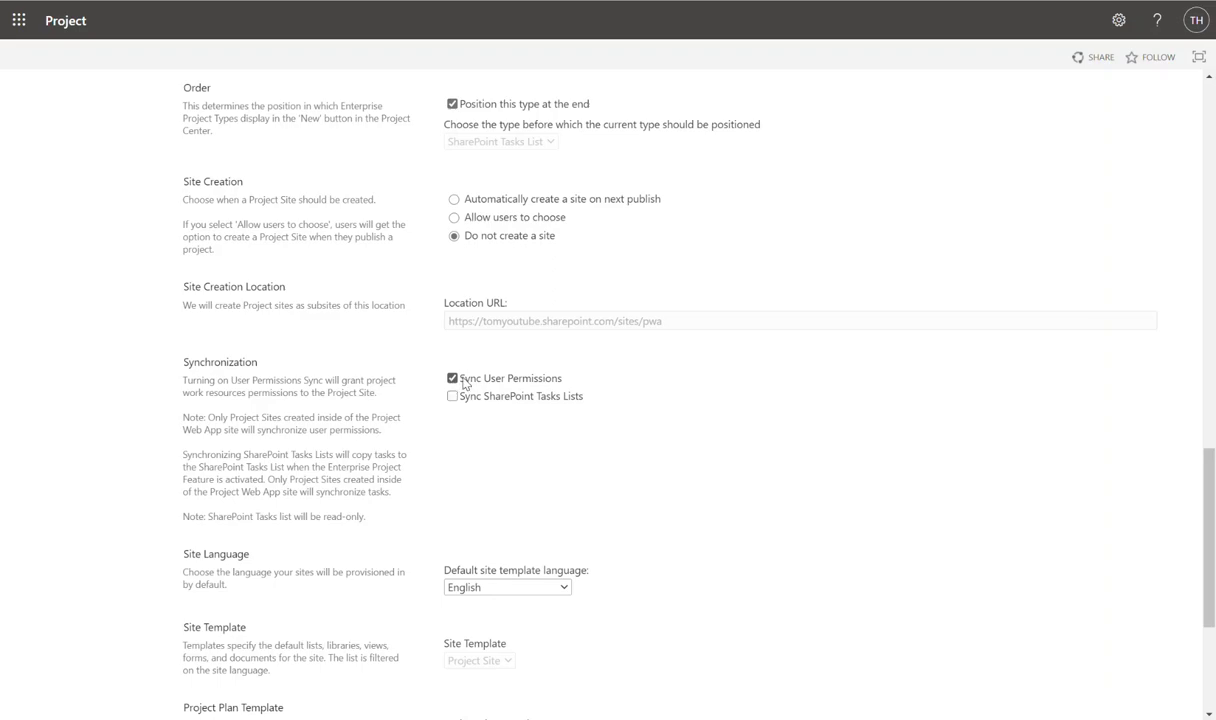
- Turn on Sync SharePoint Tasks Lists for the project type and check the available Project Plan Template choices, keeping None
click(452, 397)
scroll(477, 463, down, 3)
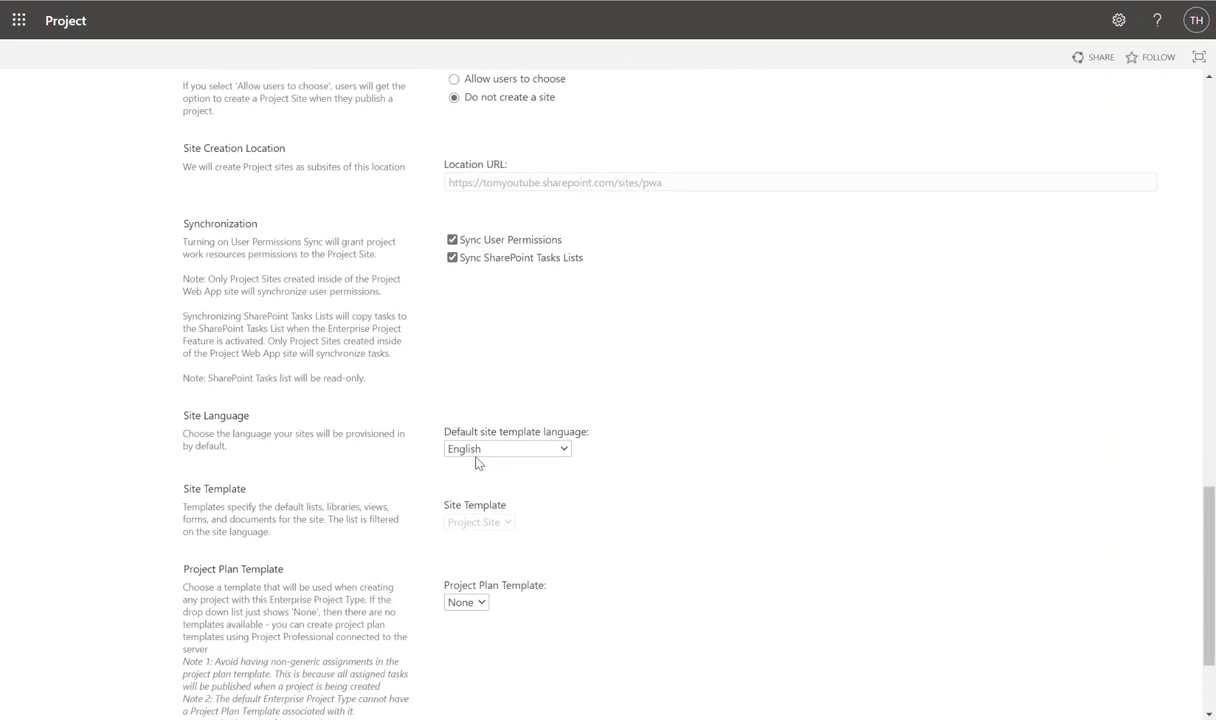
scroll(477, 463, down, 2)
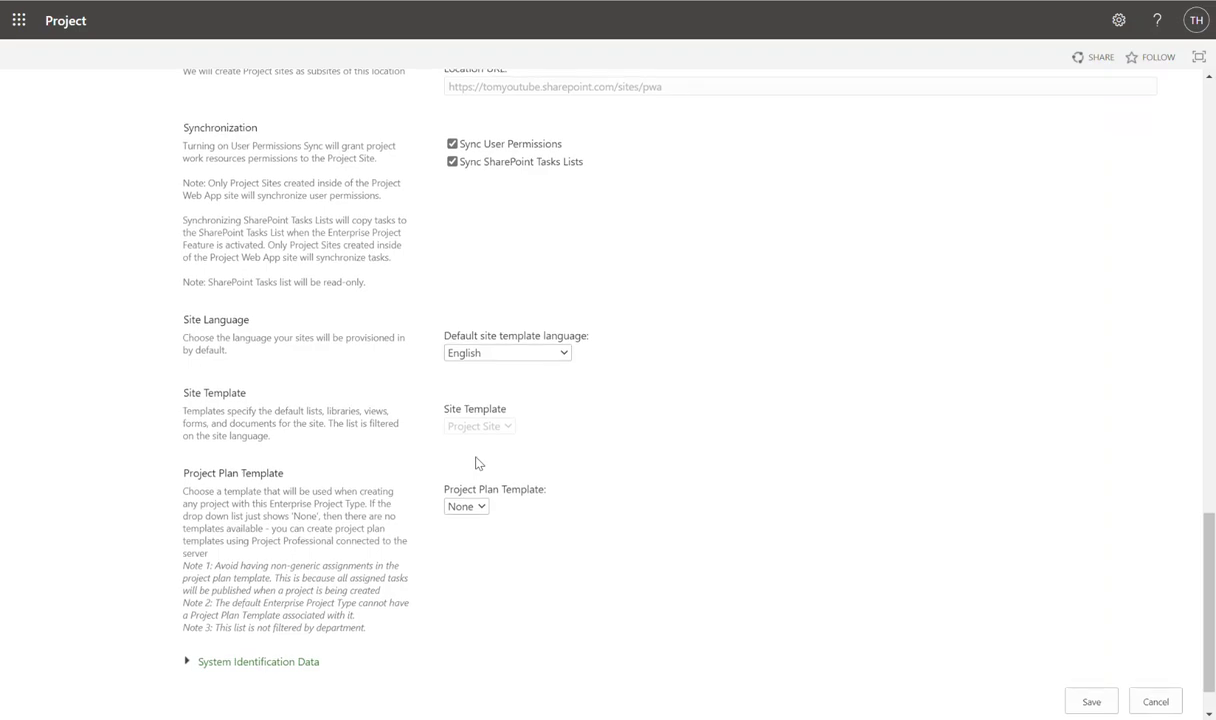
scroll(477, 463, down, 1)
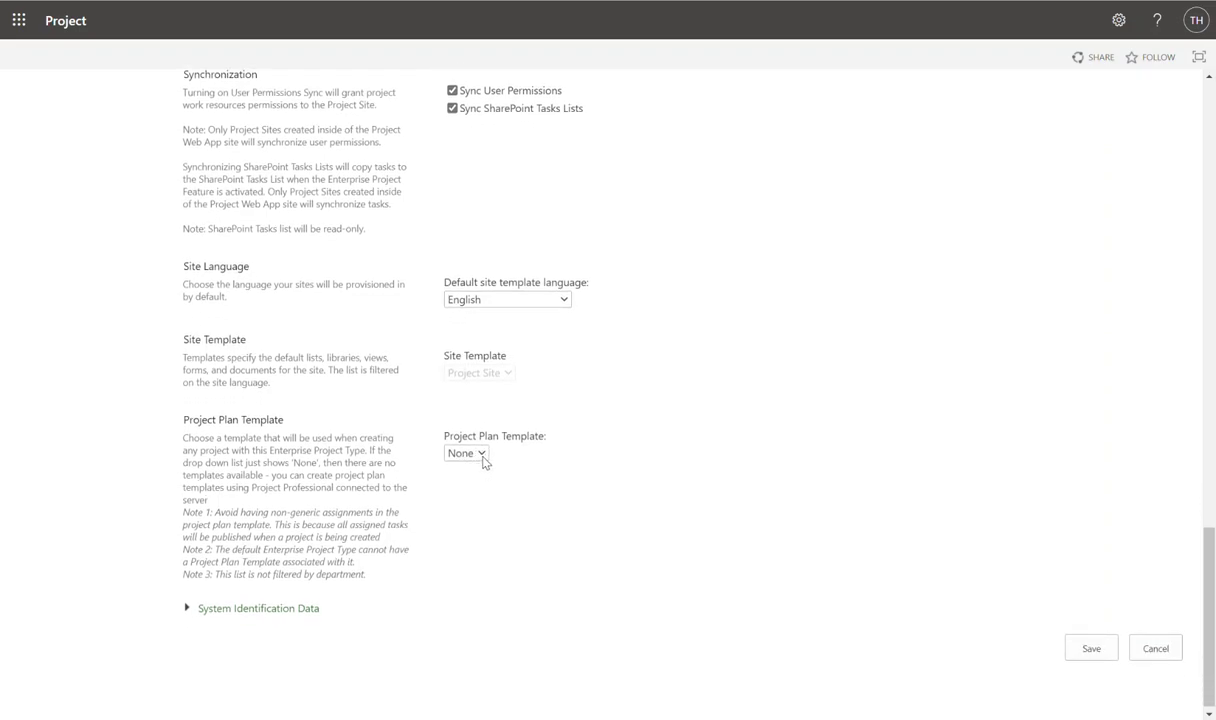
click(481, 456)
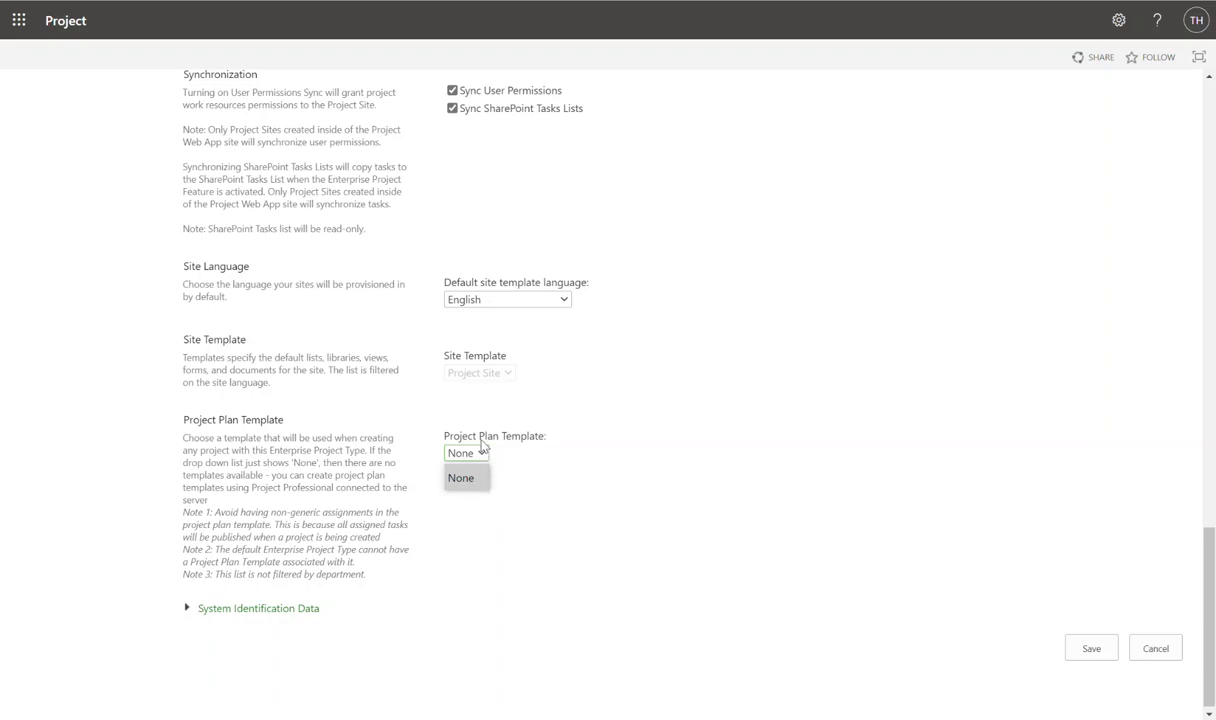
click(481, 455)
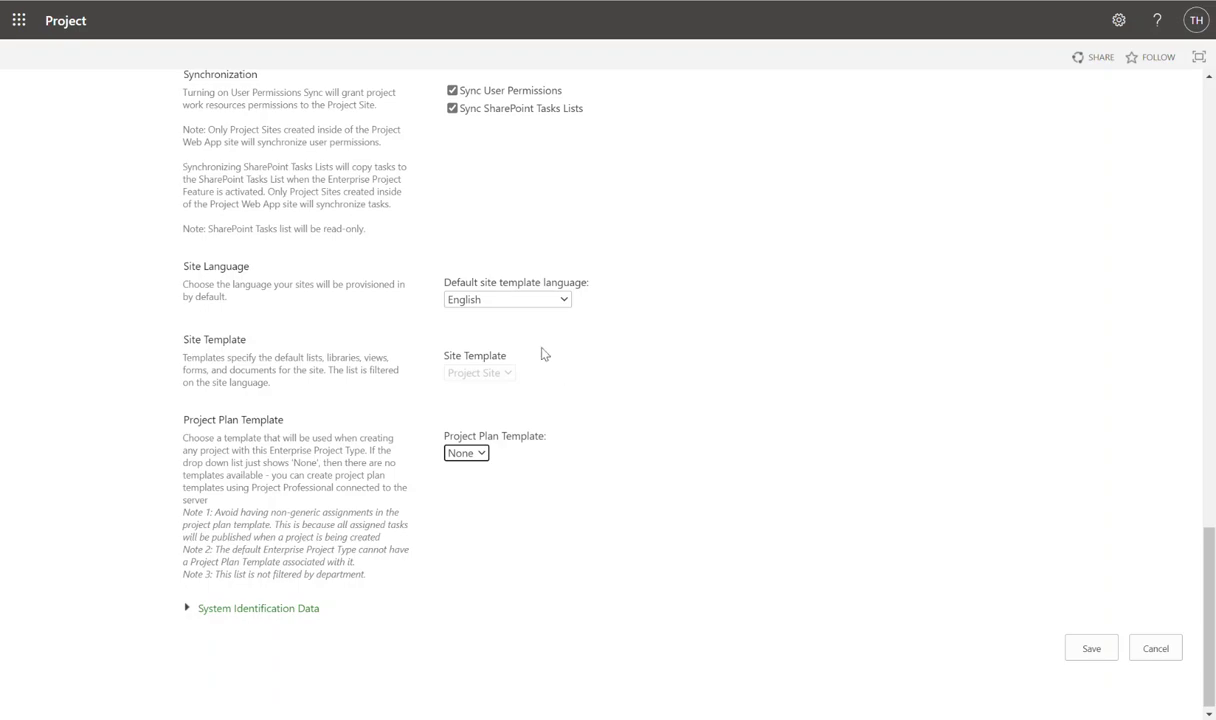
- Set site creation to "Automatically create a site on next publish" and choose Project Site as the site template
scroll(320, 340, up, 3)
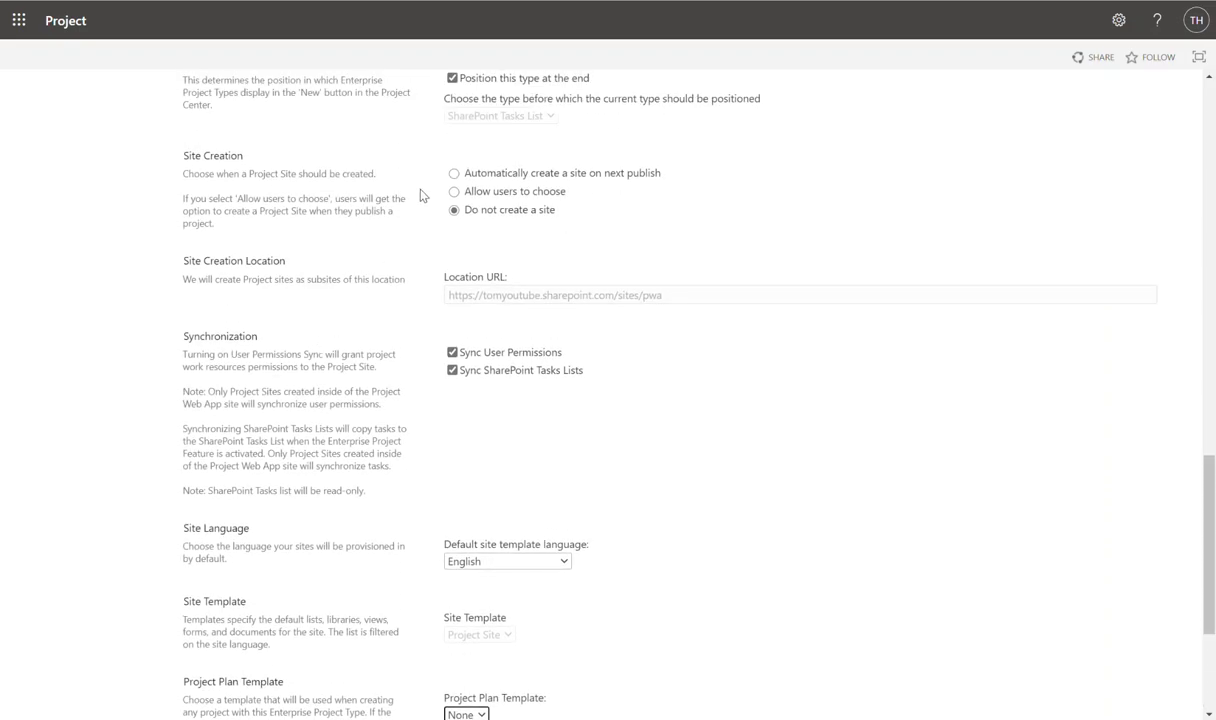
click(454, 173)
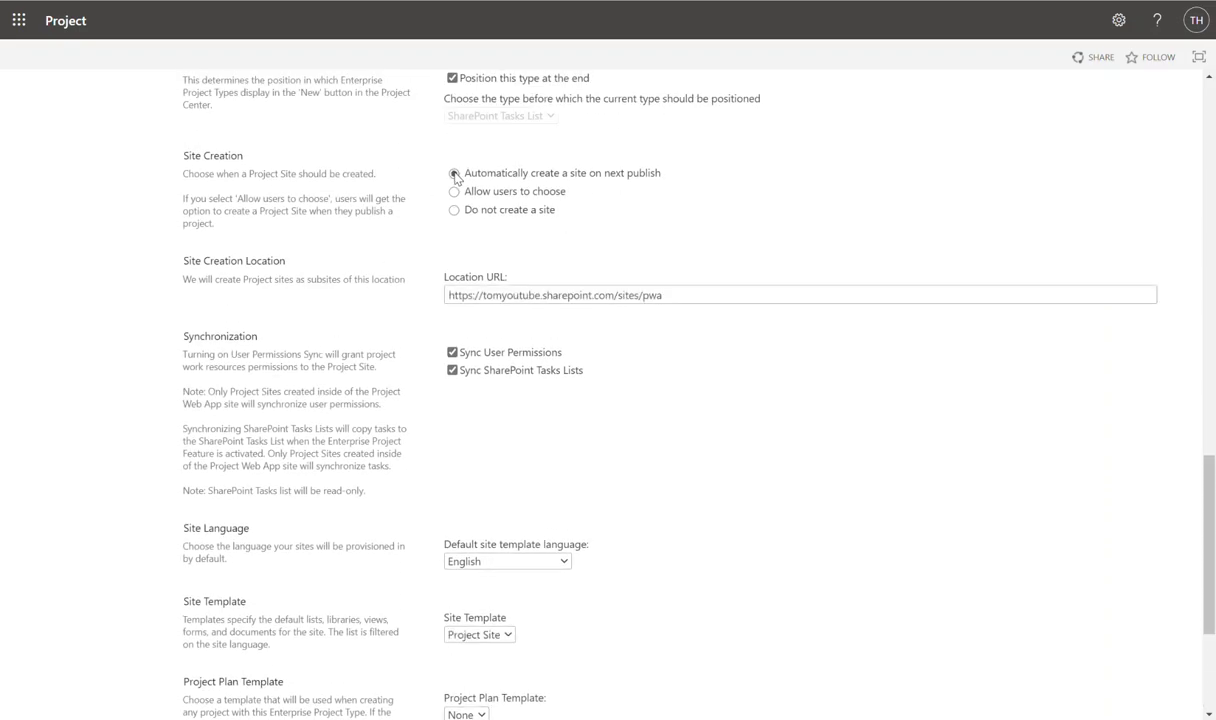
scroll(454, 230, down, 3)
click(476, 408)
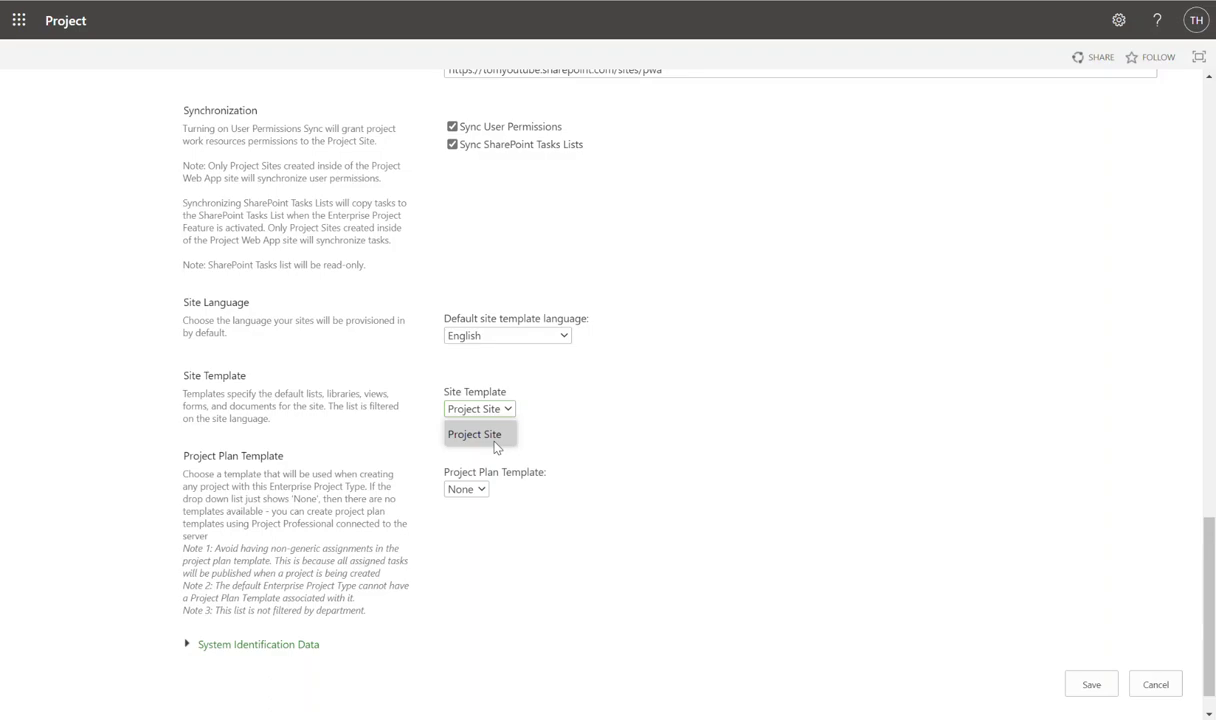
click(496, 438)
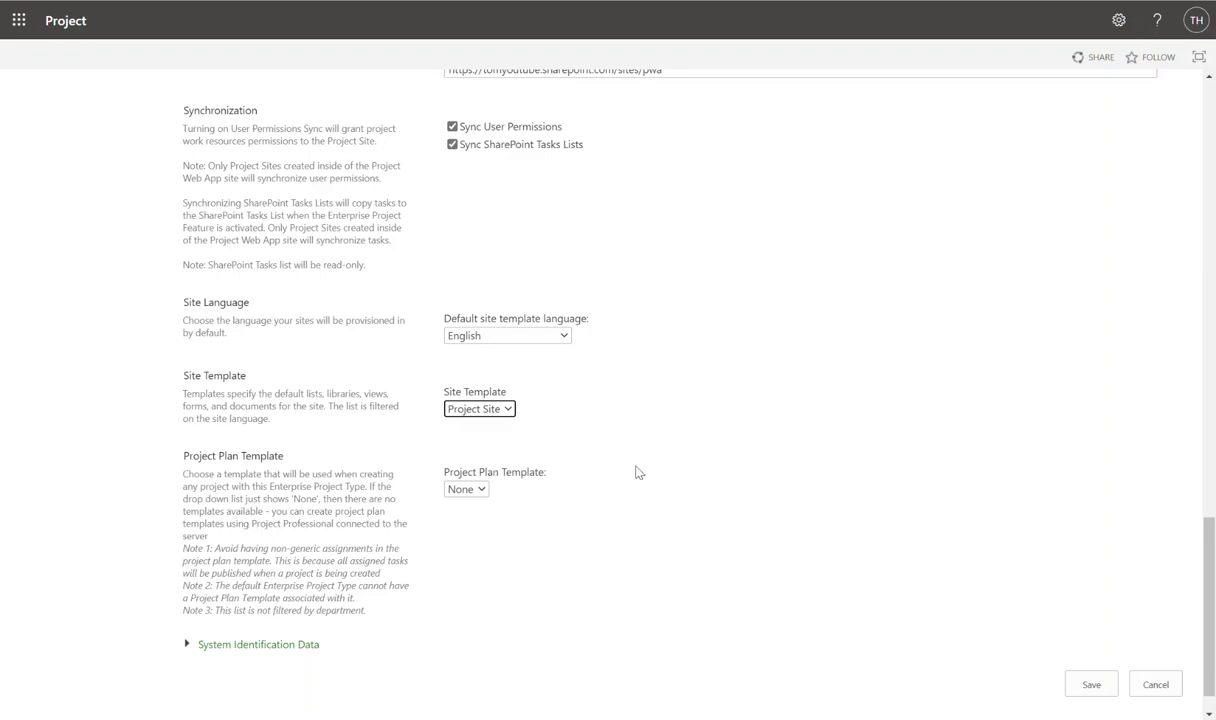
- Review the settings of the HR Project enterprise project type and save it
scroll(639, 472, up, 4)
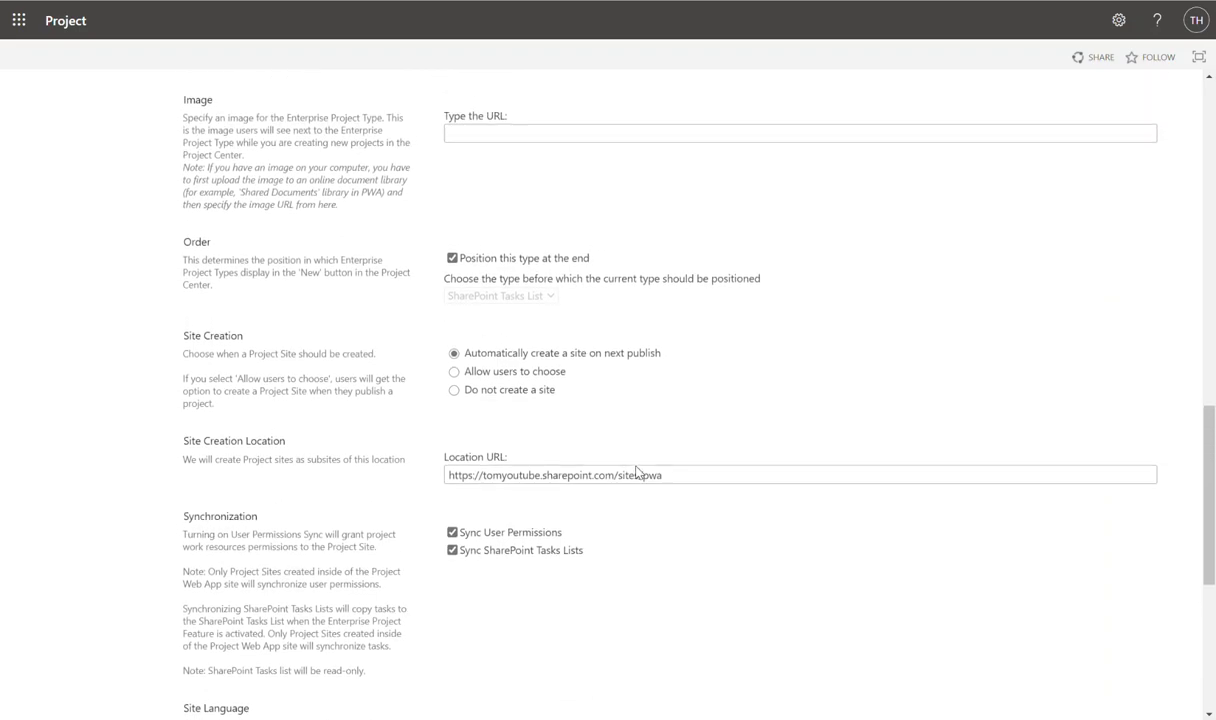
scroll(636, 472, up, 8)
scroll(640, 472, up, 4)
scroll(638, 472, up, 1)
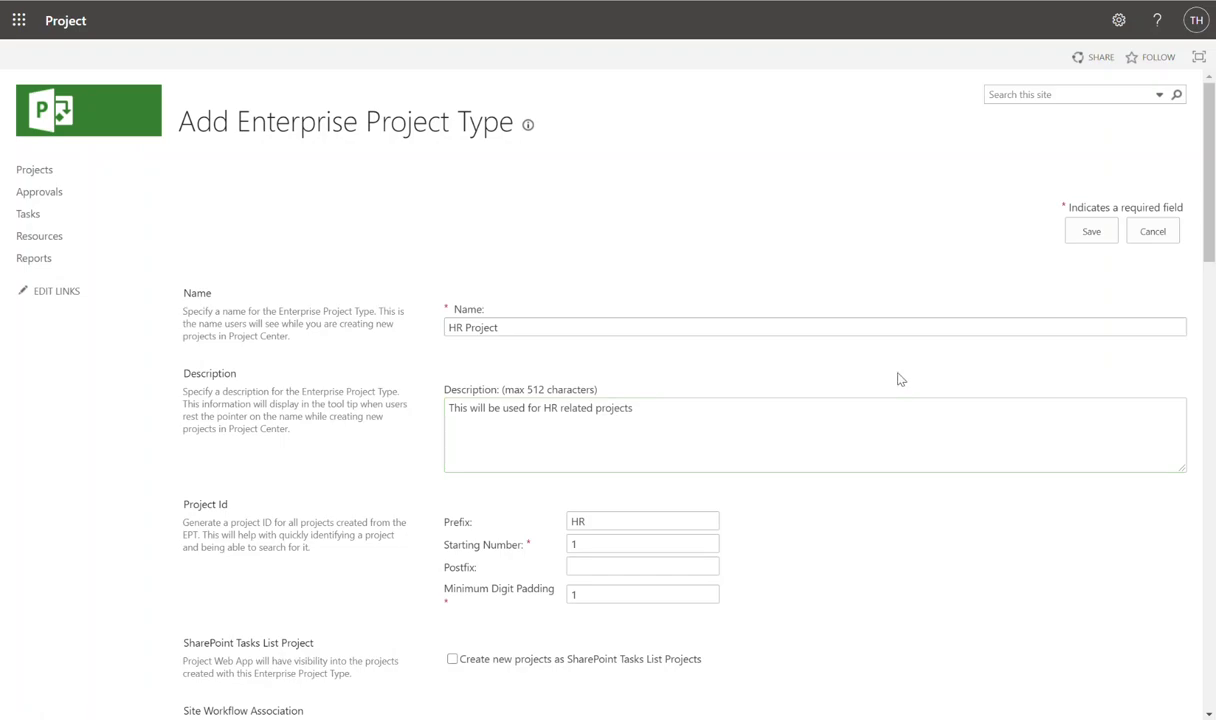
click(1081, 234)
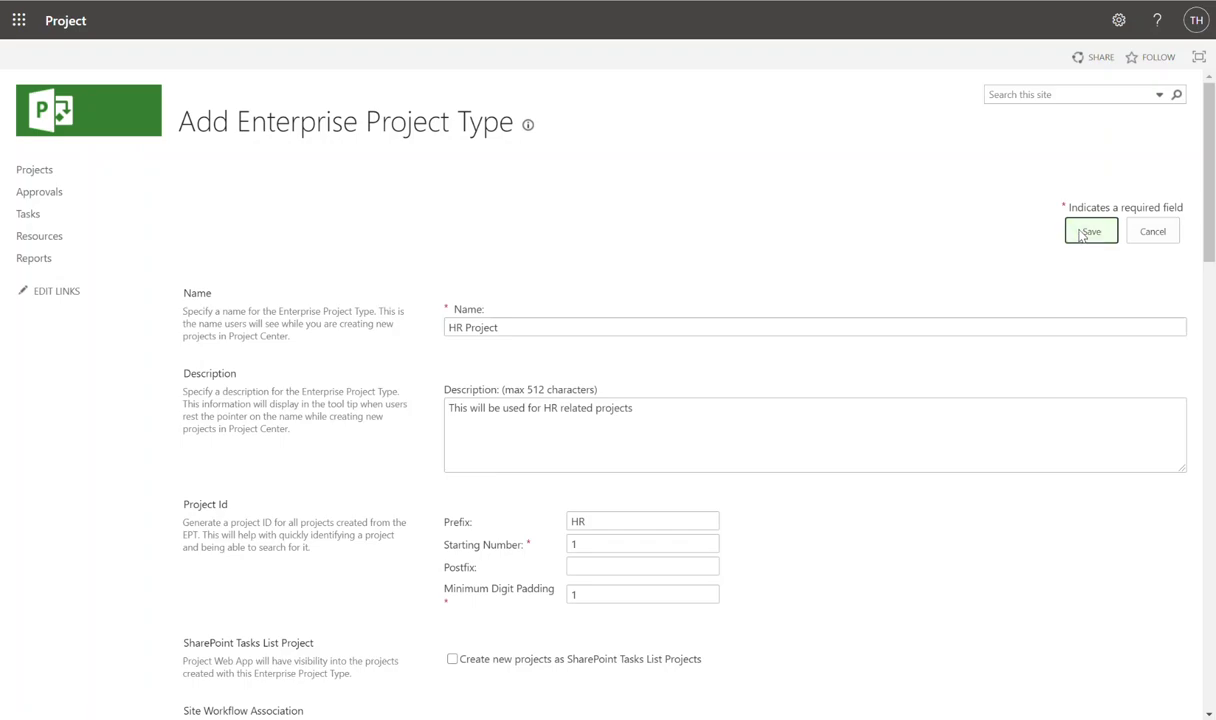